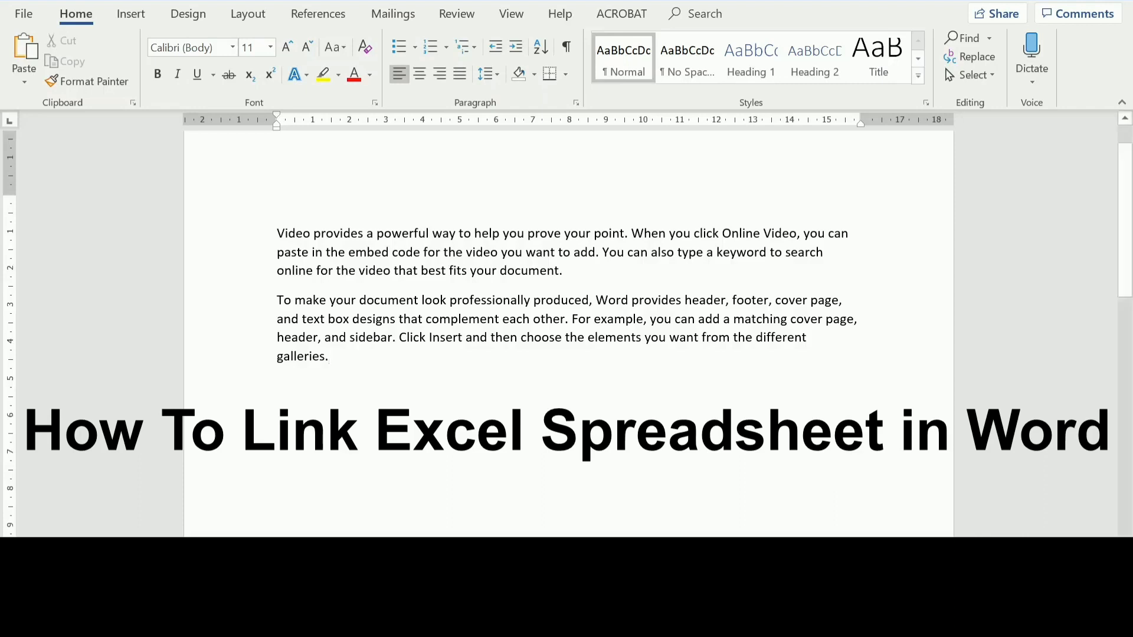
{"action": "left_click_drag", "start_coordinate": [334, 358], "coordinate": [277, 231]}
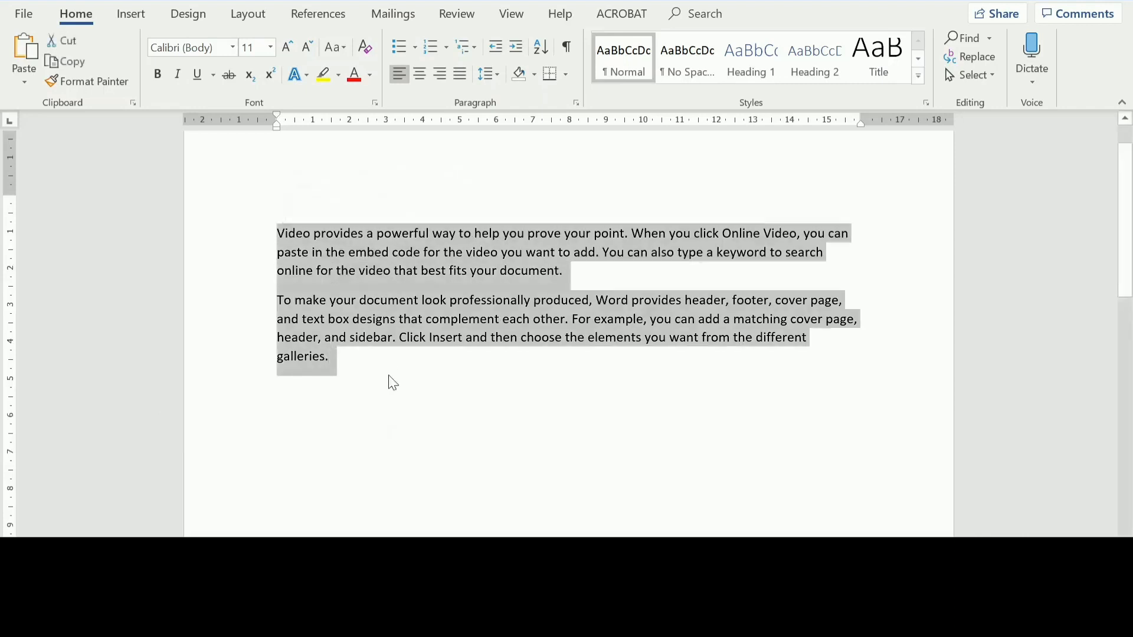
{"action": "left_click", "coordinate": [354, 370]}
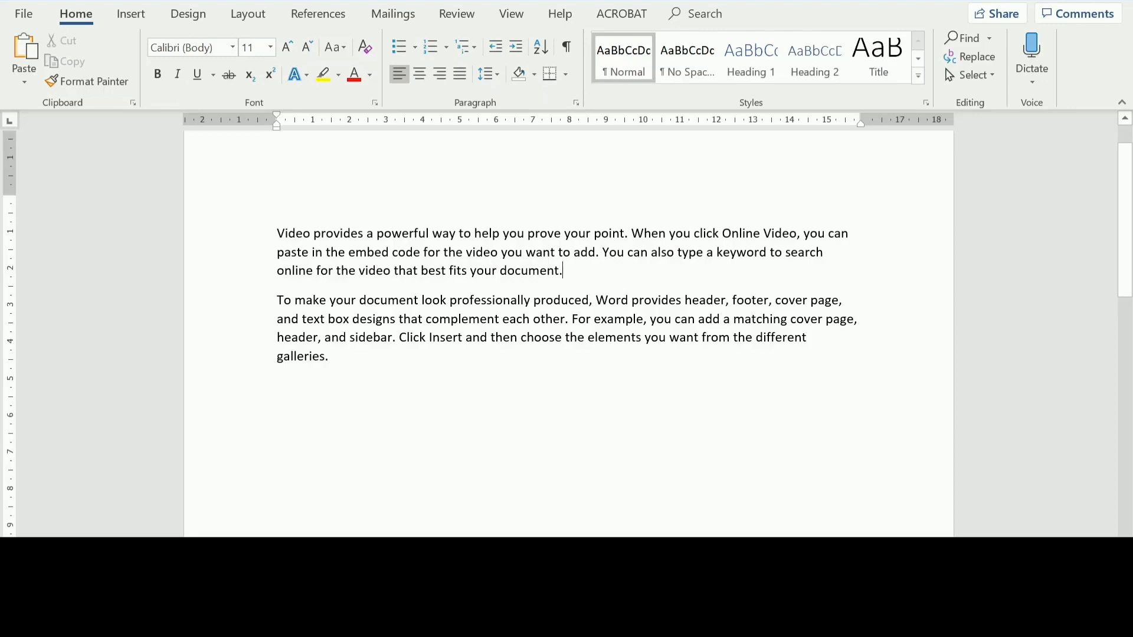
{"action": "key", "text": "Return"}
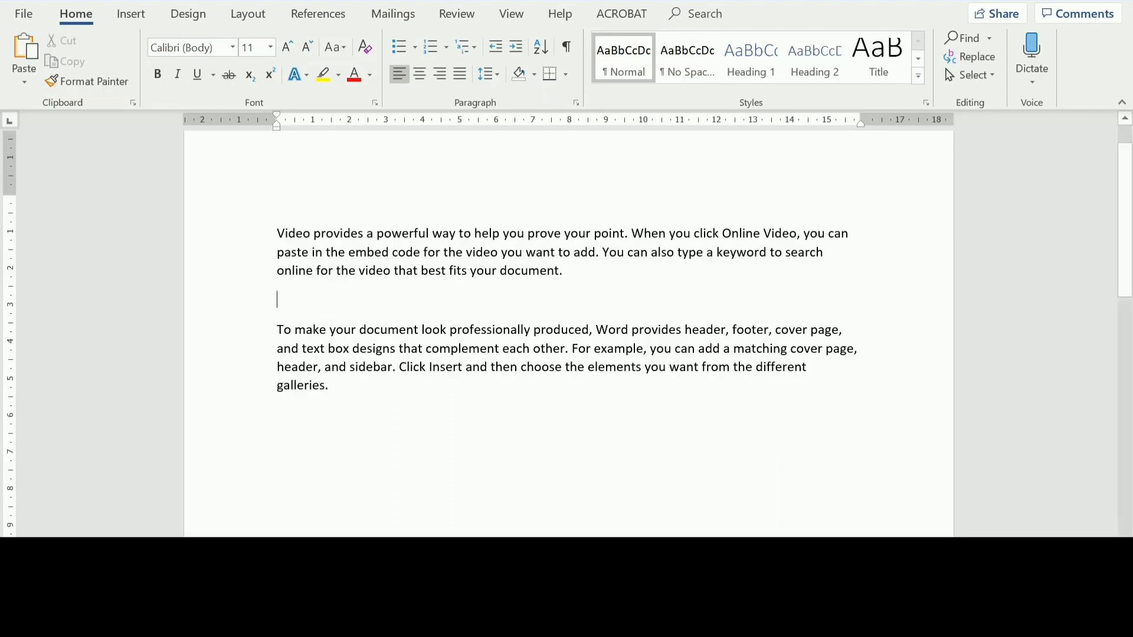
{"action": "key", "text": "BackSpace"}
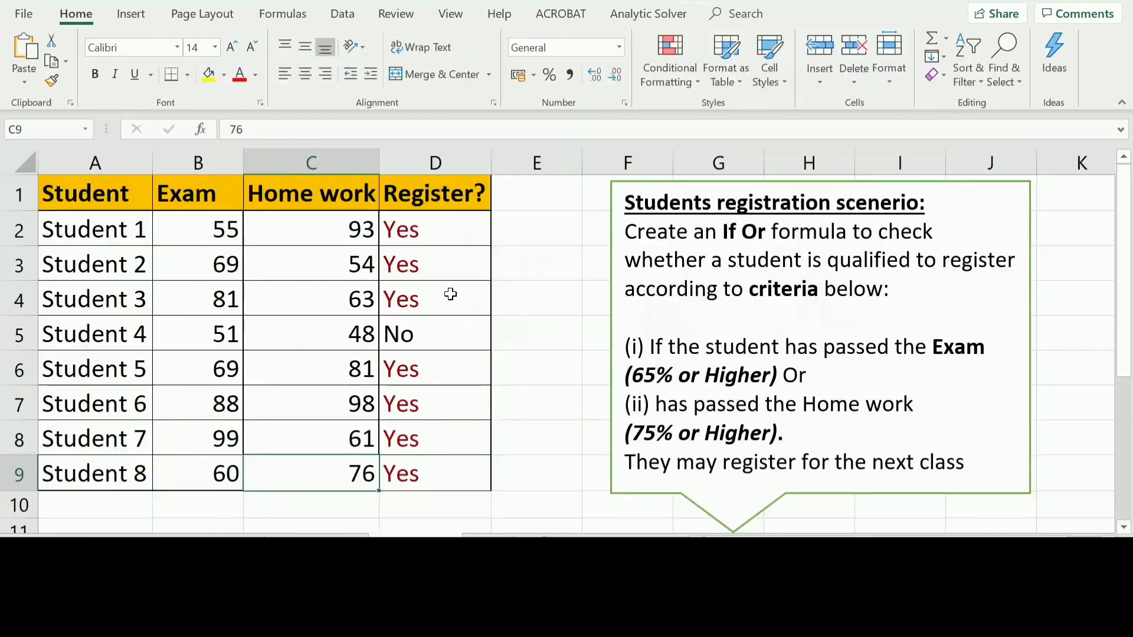
Step: Copy the student table in A1:D9 of the Excel worksheet and switch to the Word document
{"action": "left_click_drag", "start_coordinate": [64, 190], "coordinate": [437, 469]}
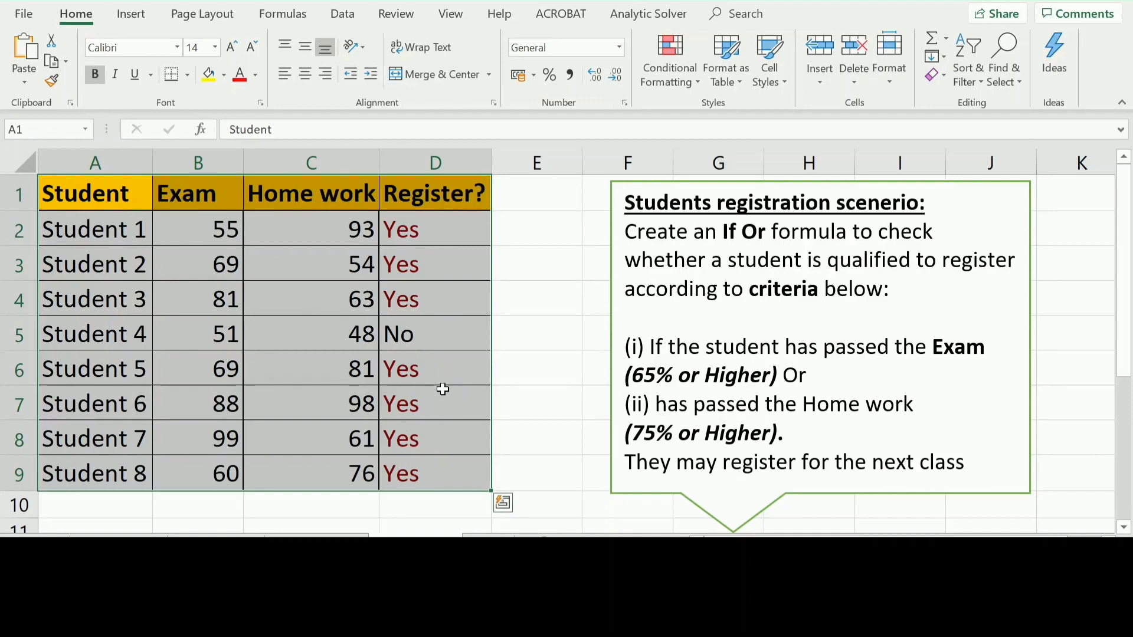
{"action": "key", "text": "ctrl+c"}
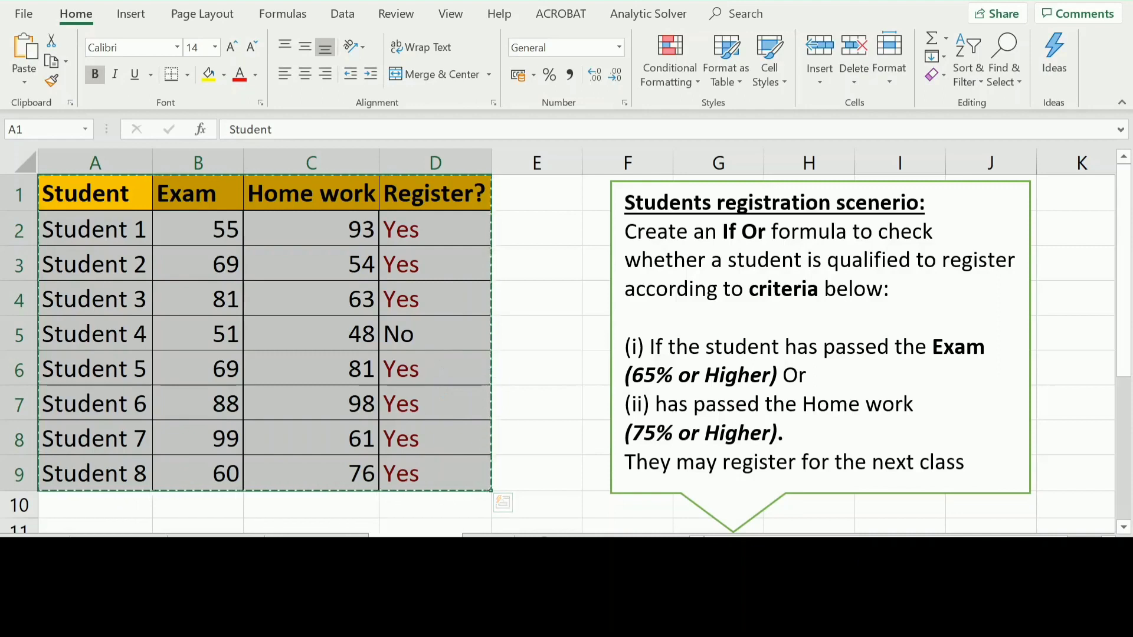
{"action": "left_click", "coordinate": [288, 595]}
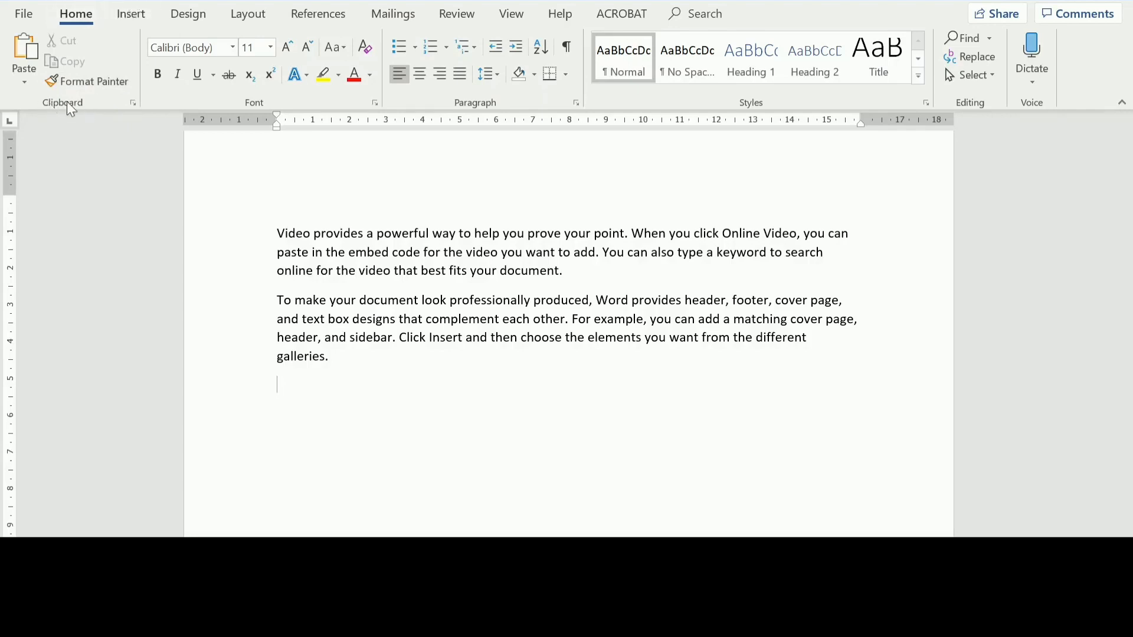
Step: Paste the copied range below the second paragraph as a linked Microsoft Excel Worksheet Object using Paste Special
{"action": "left_click", "coordinate": [26, 89]}
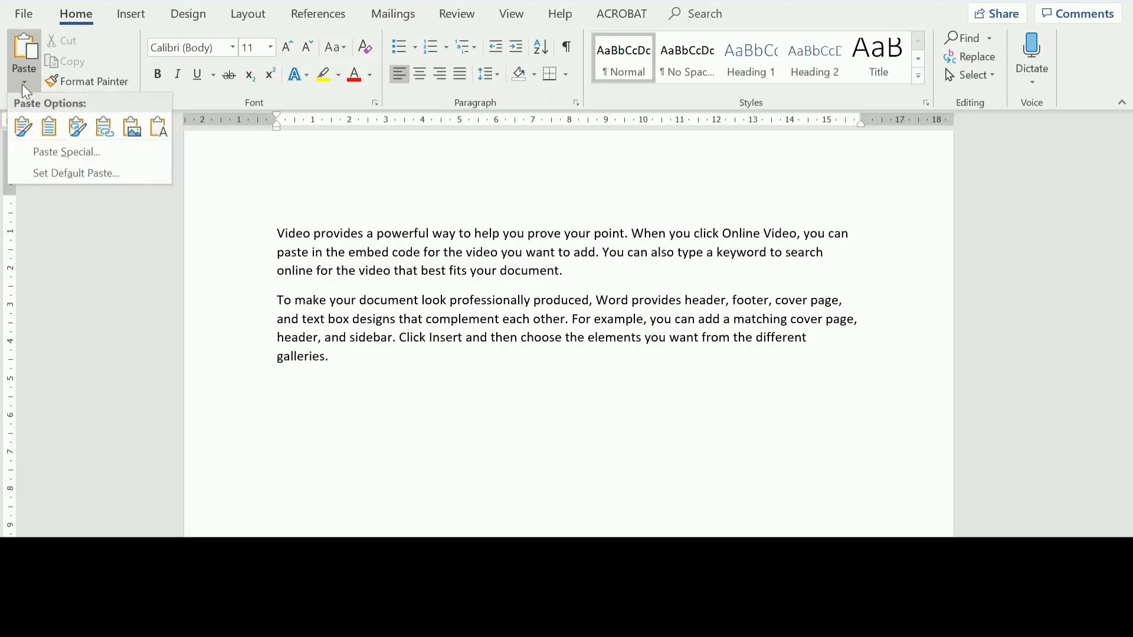
{"action": "left_click", "coordinate": [69, 154]}
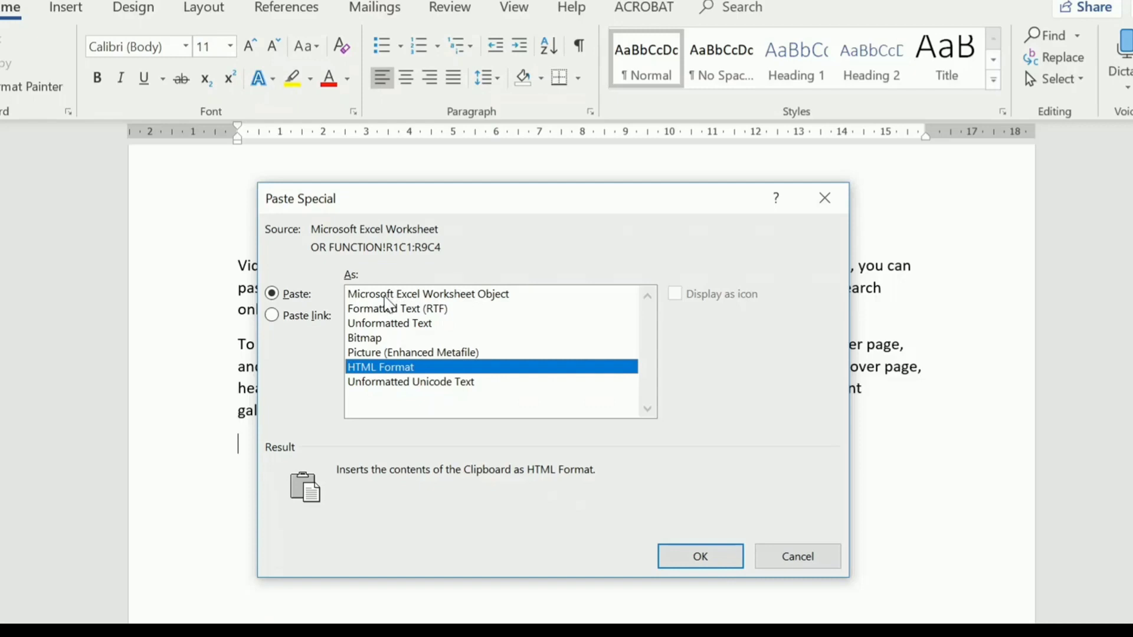
{"action": "left_click", "coordinate": [389, 295]}
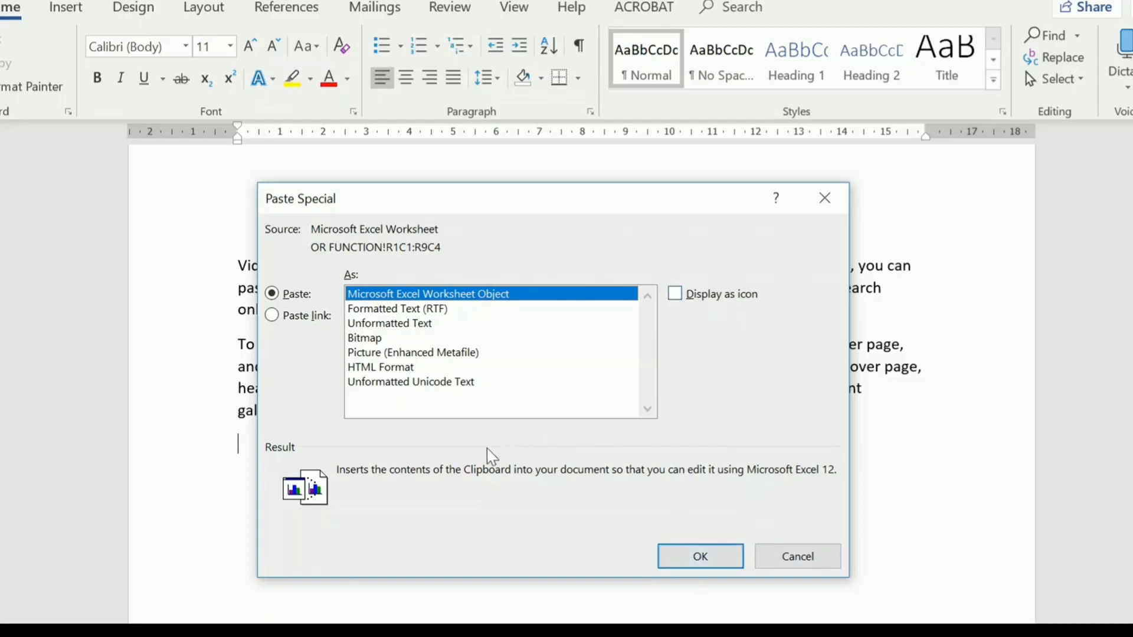
{"action": "left_click", "coordinate": [273, 319]}
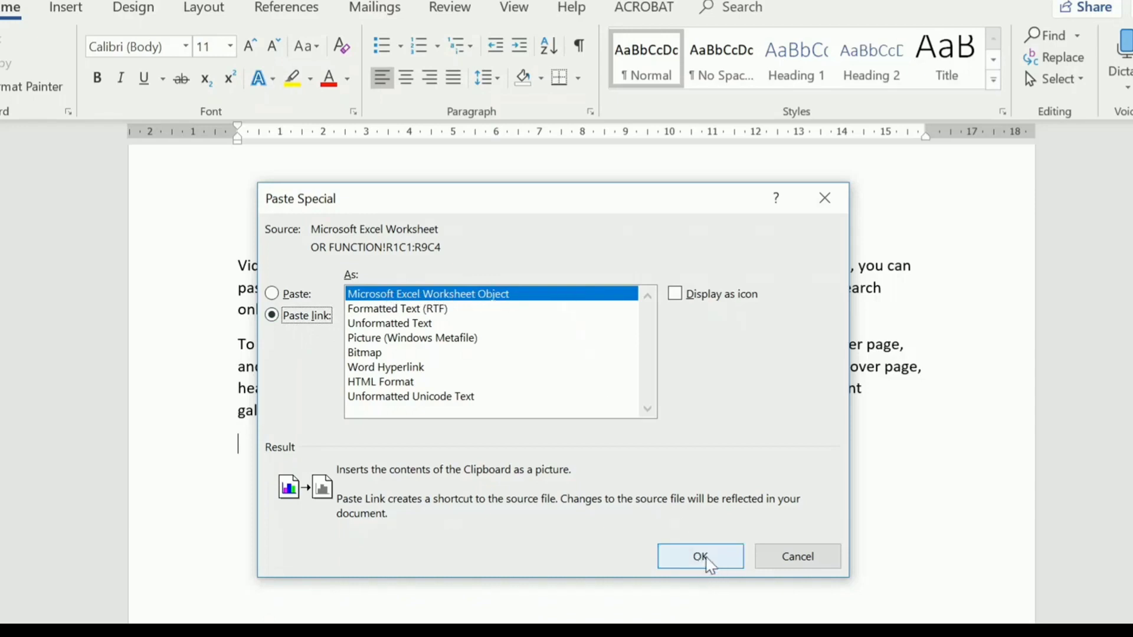
{"action": "left_click", "coordinate": [707, 559]}
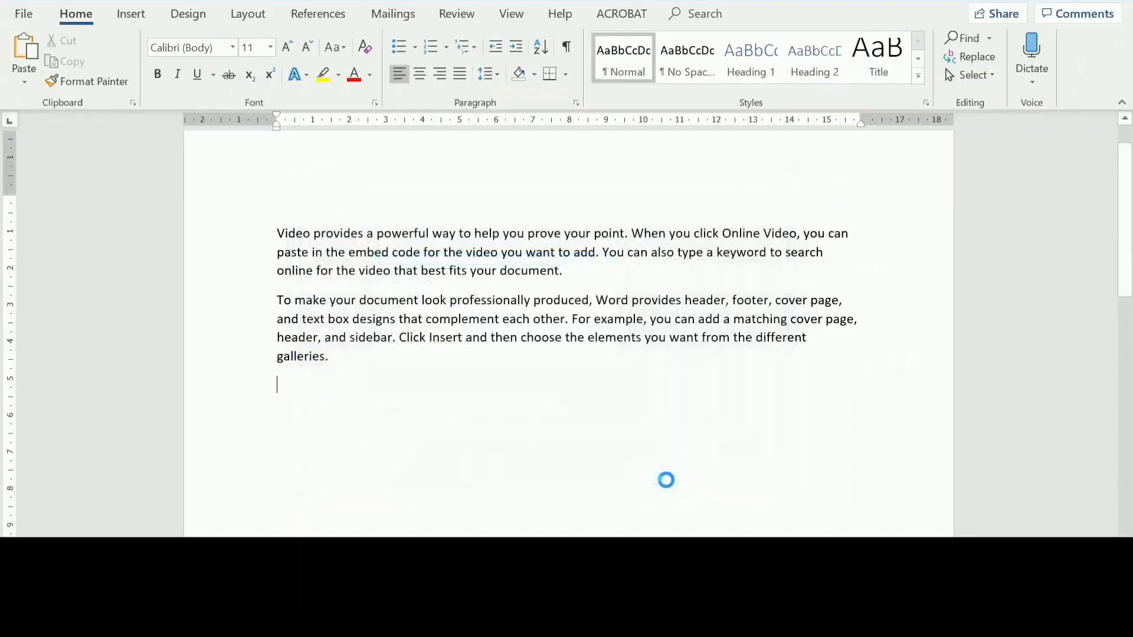
{"action": "scroll", "coordinate": [701, 435], "scroll_direction": "down", "scroll_amount": 1}
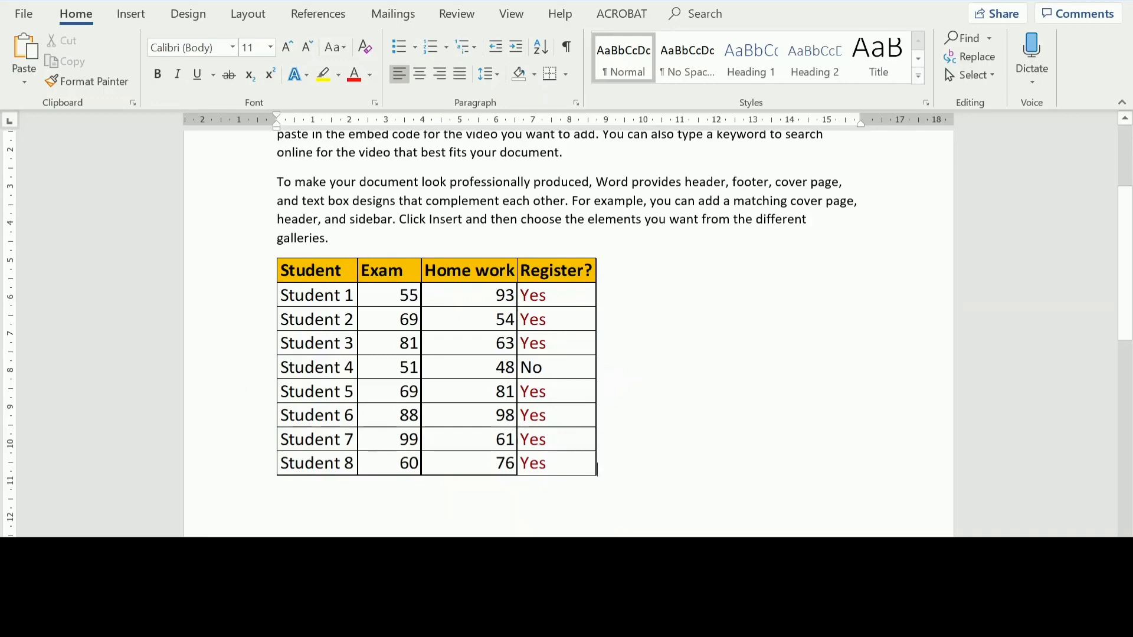
Step: Switch to the Excel worksheet and set Student 1's Exam score in B2 to 90
{"action": "key", "text": "alt+Tab"}
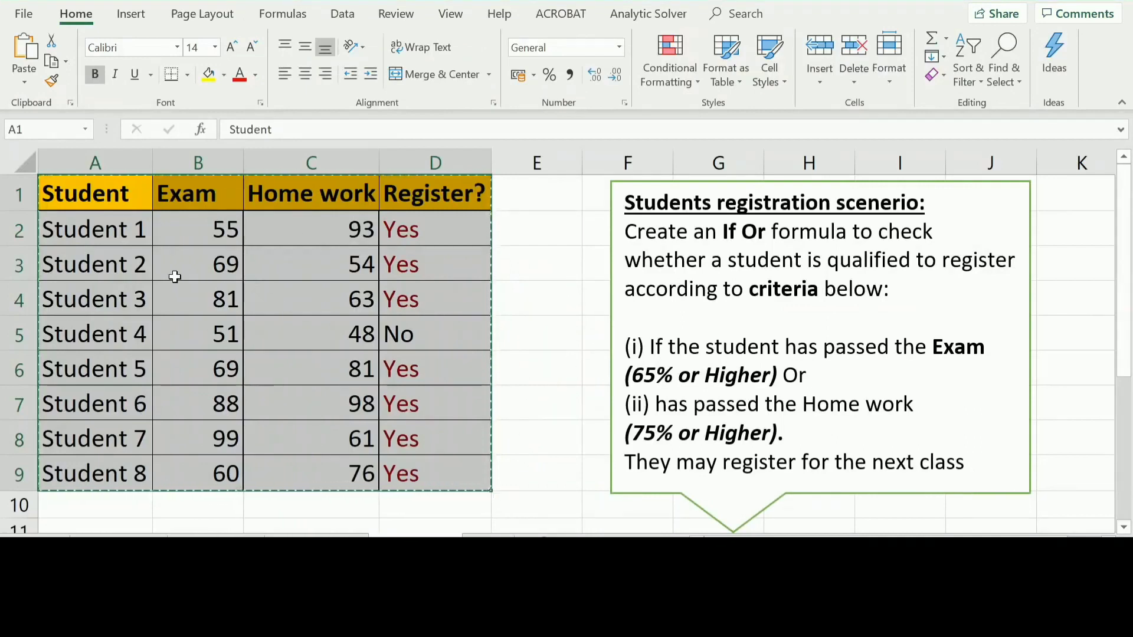
{"action": "key", "text": "alt+Tab"}
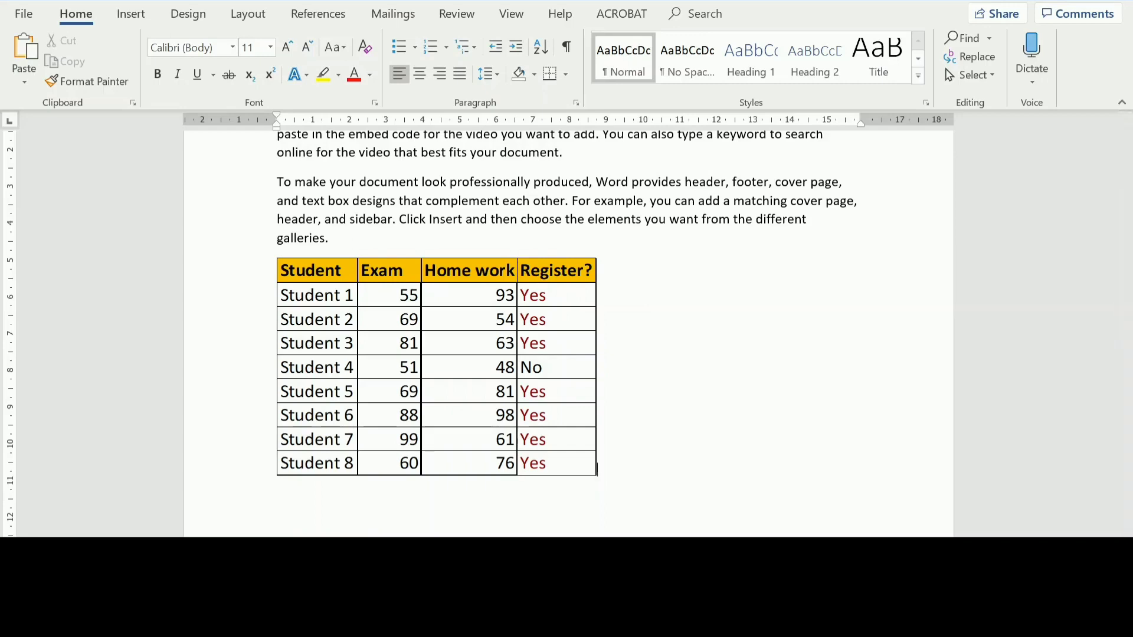
{"action": "key", "text": "alt+Tab"}
{"action": "left_click", "coordinate": [537, 402]}
{"action": "double_click", "coordinate": [537, 402]}
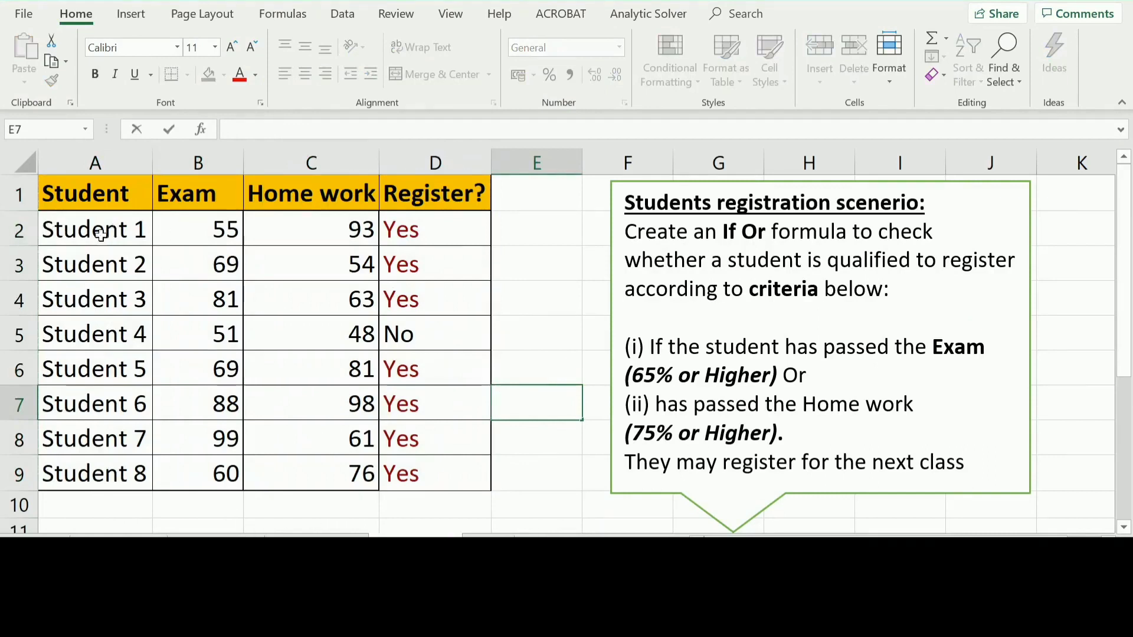
{"action": "left_click", "coordinate": [215, 227]}
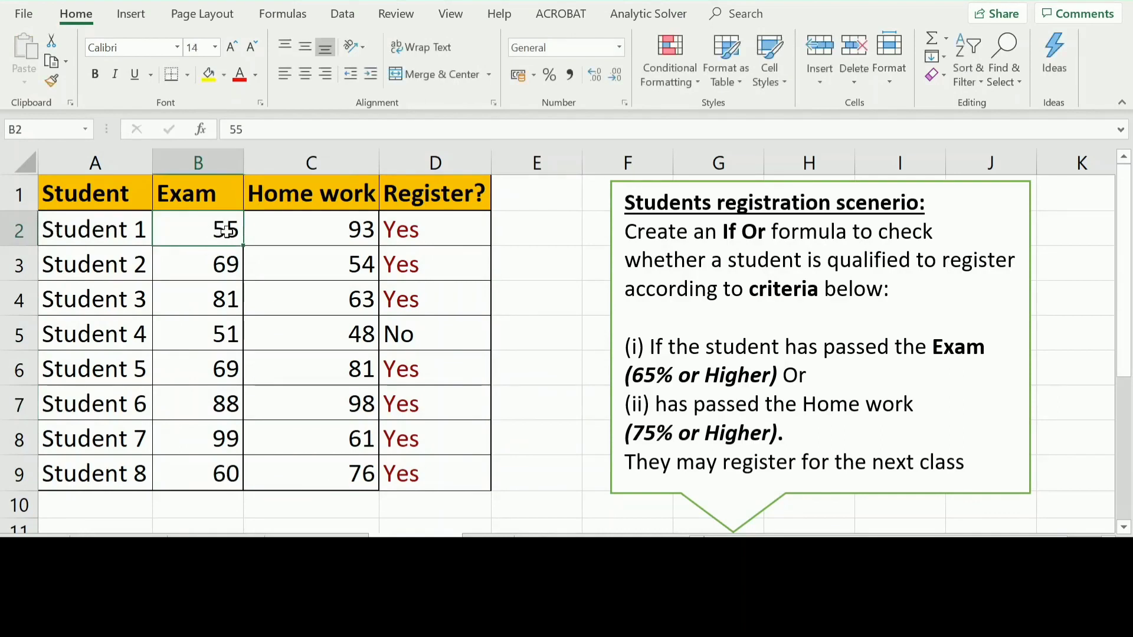
{"action": "type", "text": "90"}
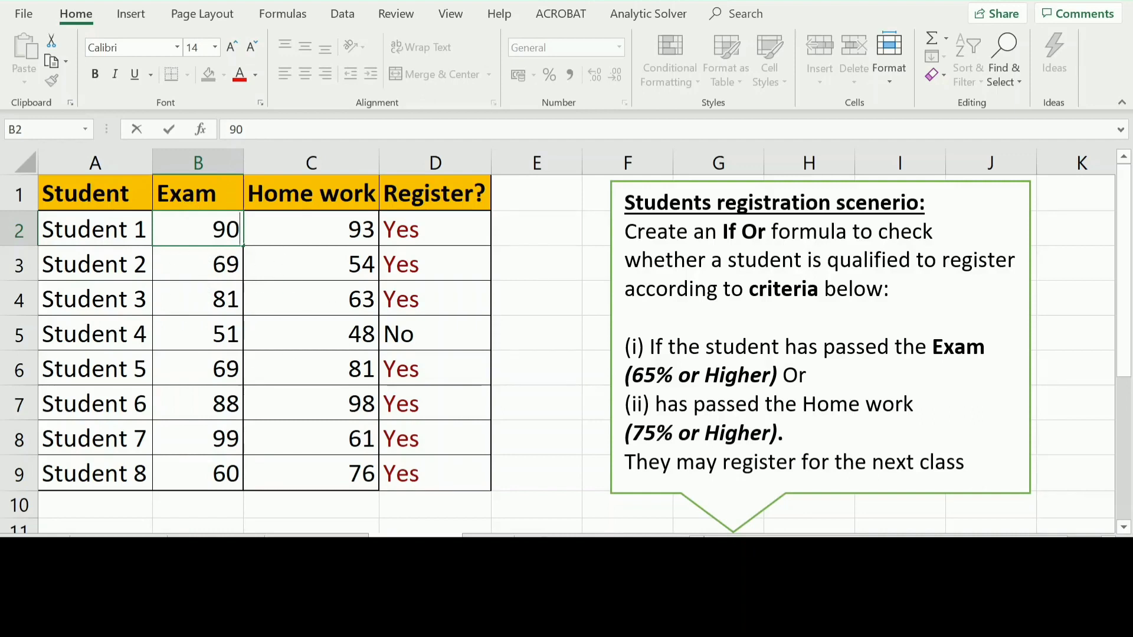
{"action": "left_click", "coordinate": [540, 392]}
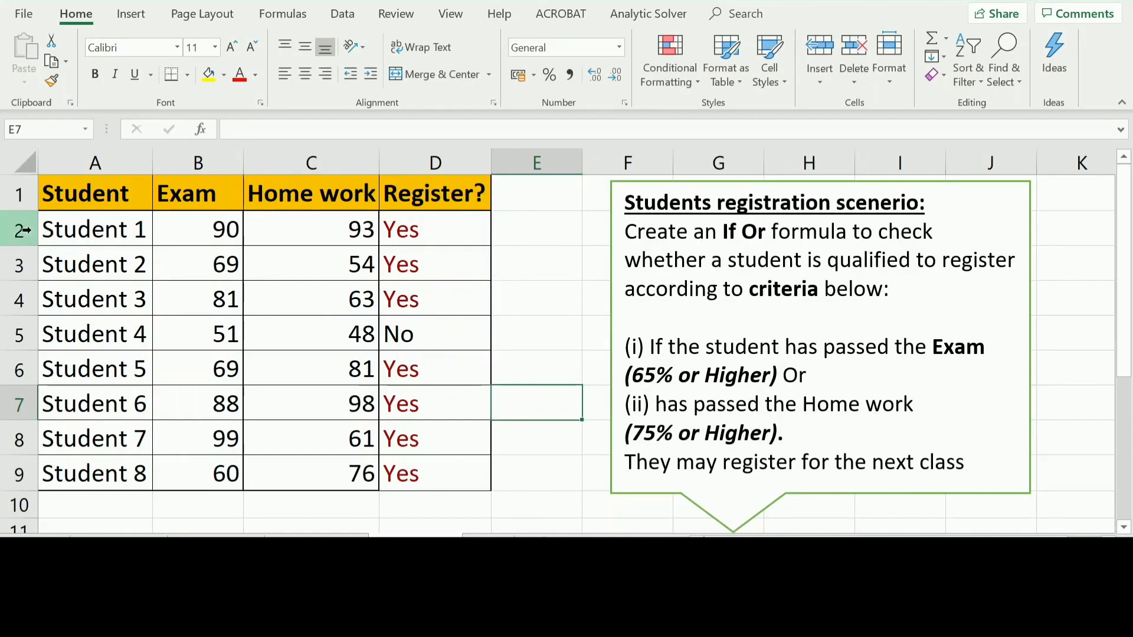
Step: Check Student 1's linked Exam score in Word, and set cell B2 in the Excel worksheet to 100
{"action": "left_click", "coordinate": [191, 227]}
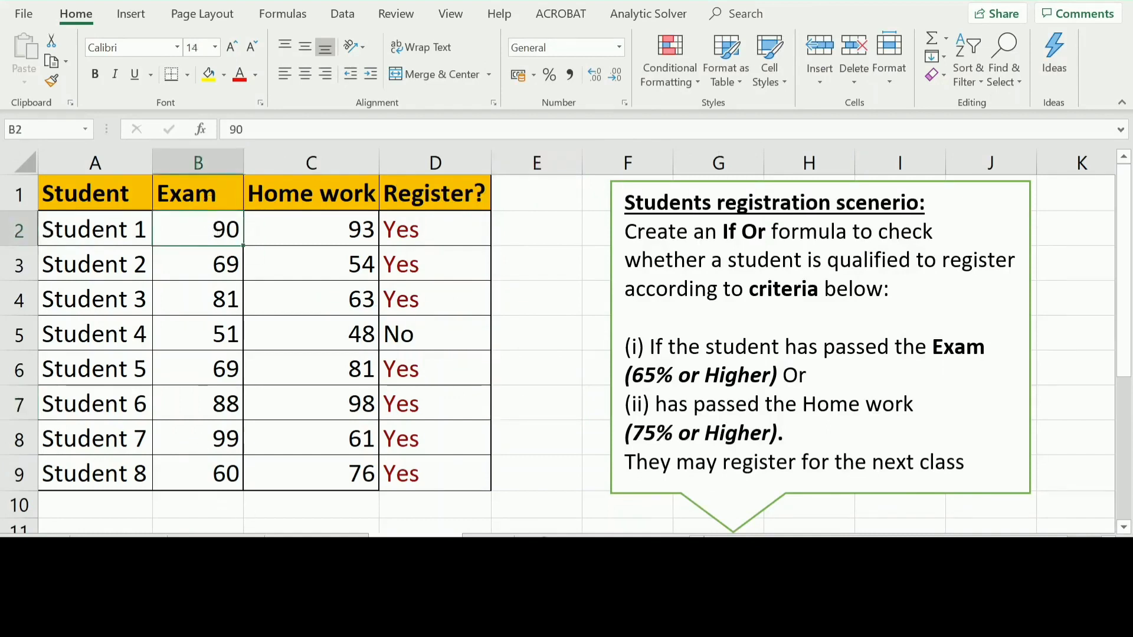
{"action": "left_click", "coordinate": [286, 621]}
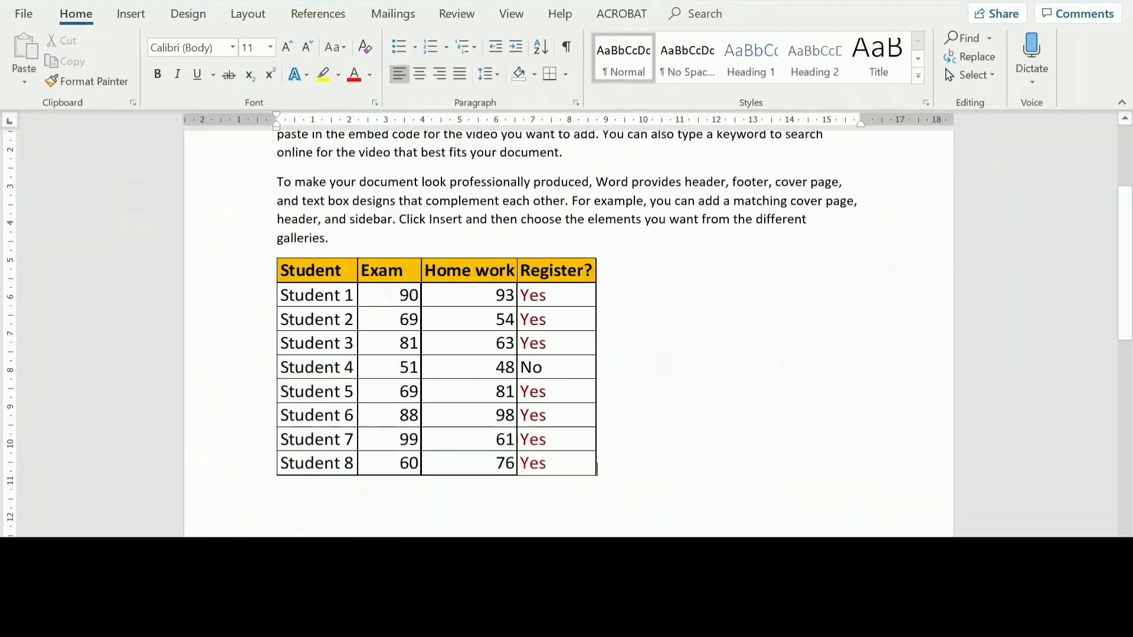
{"action": "left_click", "coordinate": [392, 298]}
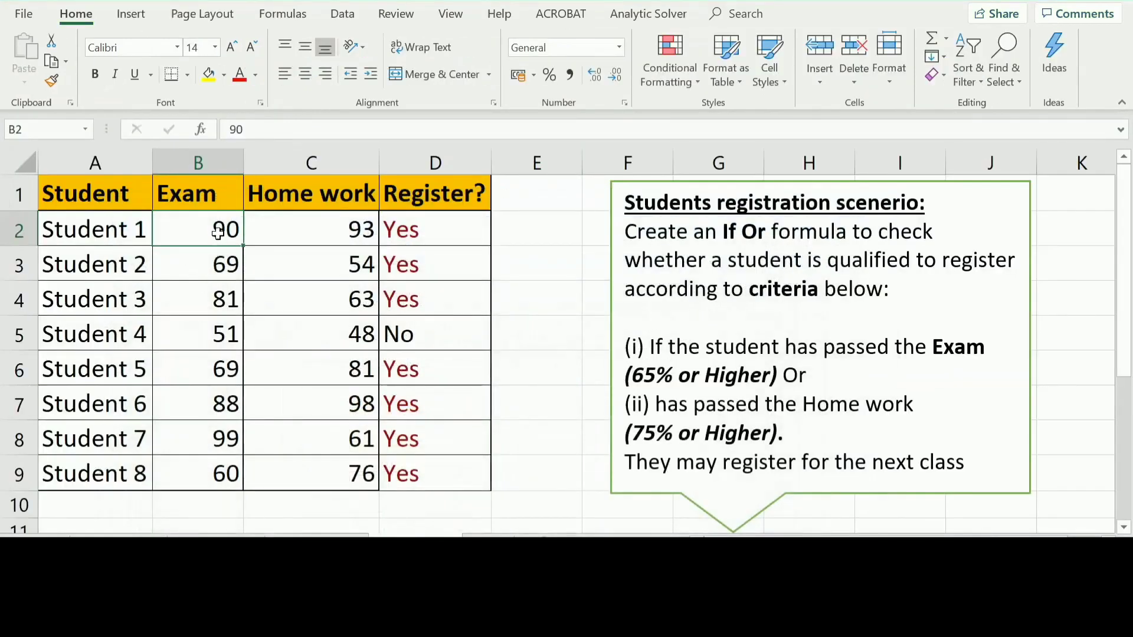
{"action": "type", "text": "100"}
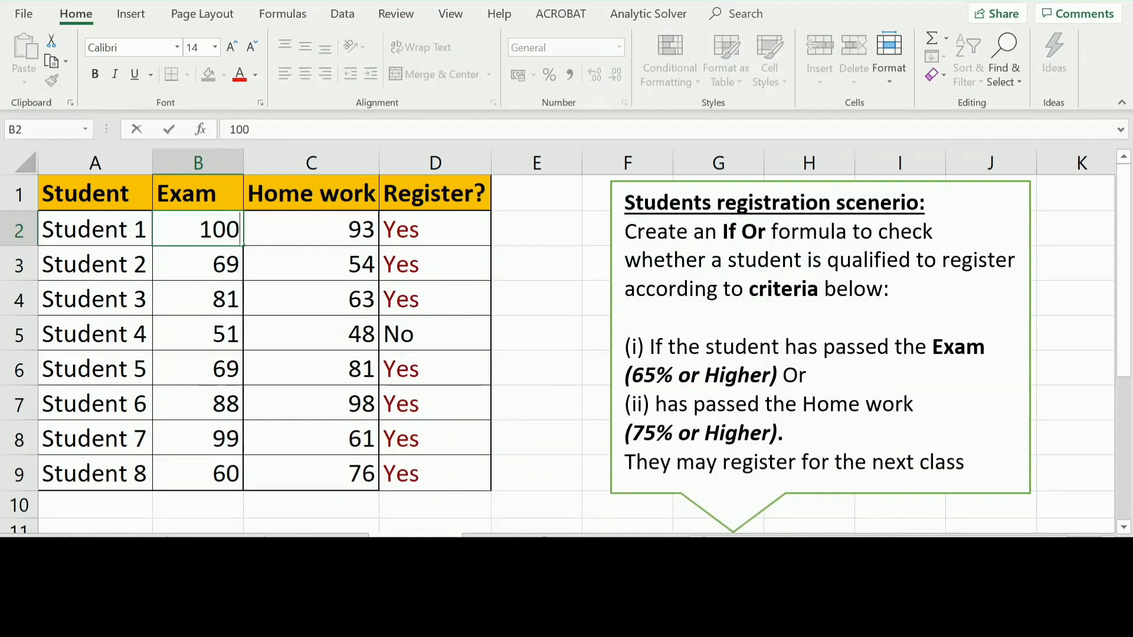
{"action": "left_click", "coordinate": [546, 263]}
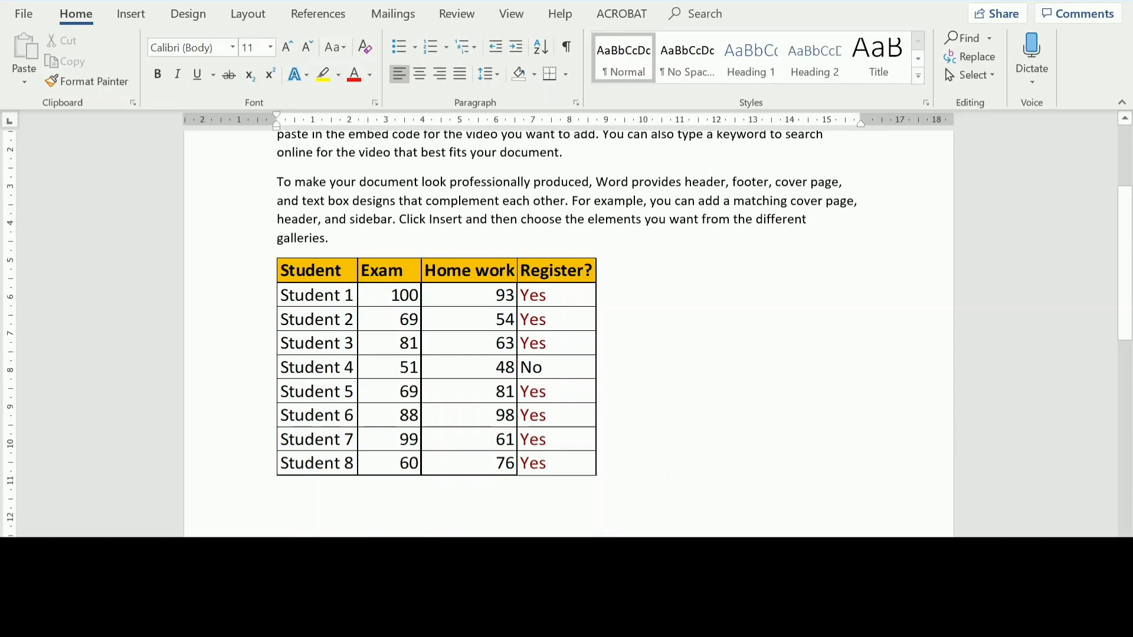
Step: Switch to Word and add two new lines below the linked student table
{"action": "key", "text": "Return"}
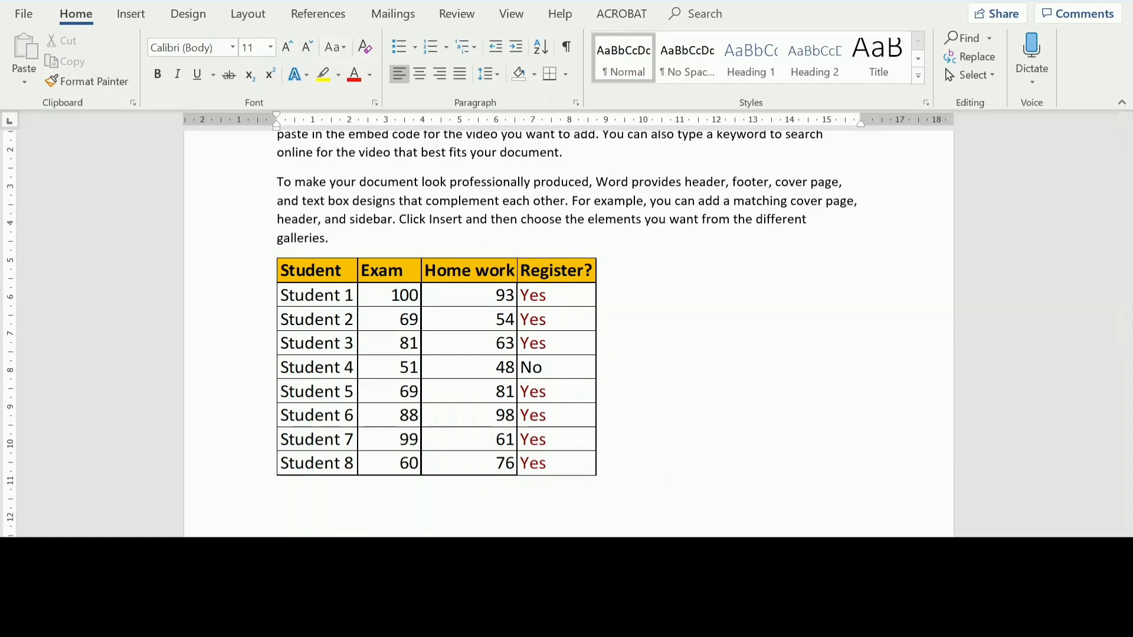
{"action": "scroll", "coordinate": [566, 324], "scroll_direction": "down", "scroll_amount": 2}
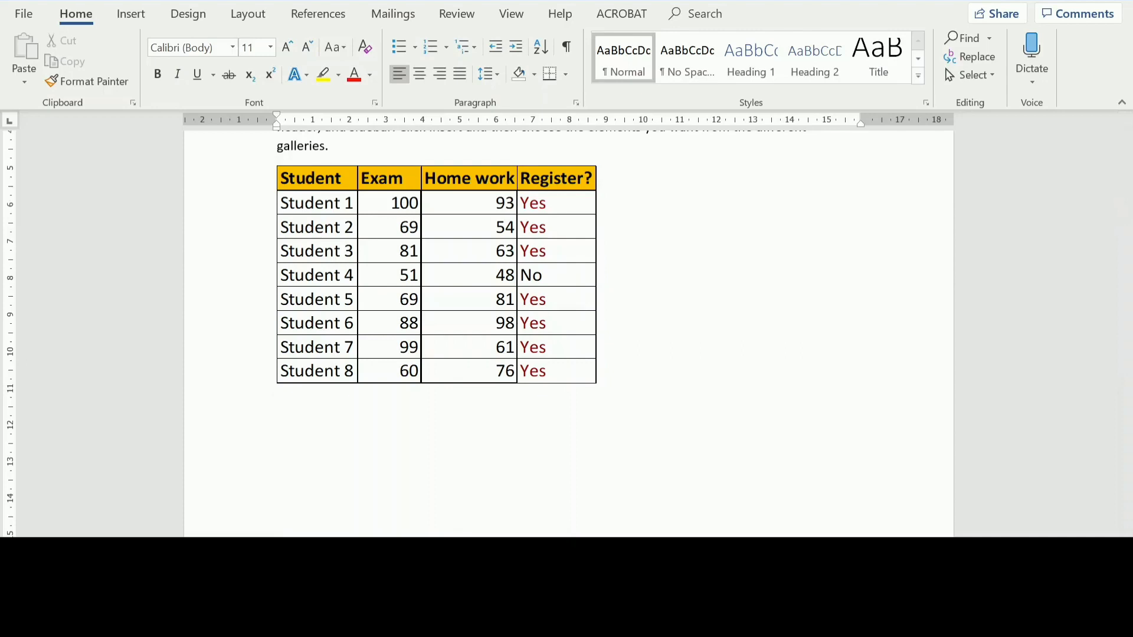
{"action": "scroll", "coordinate": [567, 324], "scroll_direction": "down", "scroll_amount": 1}
{"action": "key", "text": "Return"}
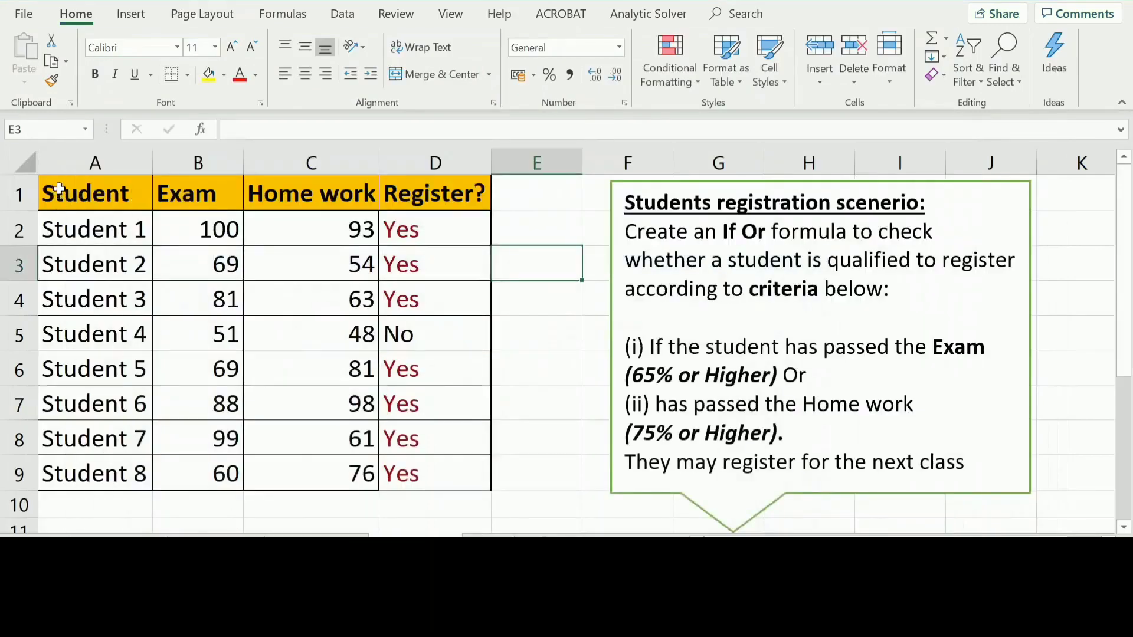
Step: Copy A1:D9 from the Excel worksheet and paste it as an ordinary table below the linked one in Word
{"action": "left_click_drag", "start_coordinate": [59, 189], "coordinate": [479, 482]}
{"action": "key", "text": "ctrl+c"}
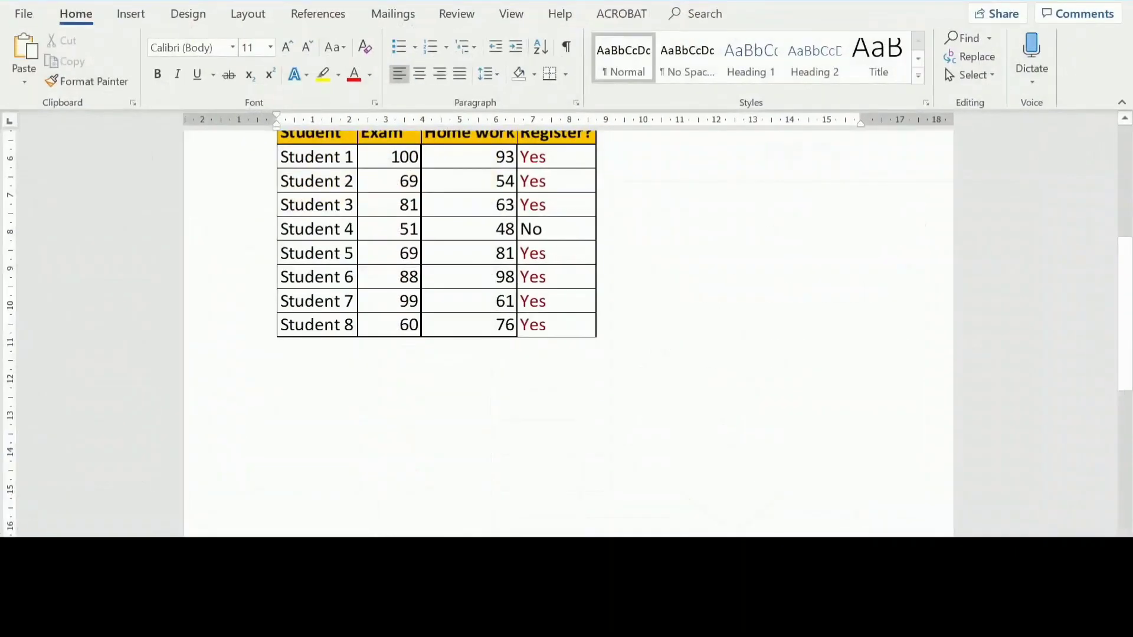
{"action": "right_click", "coordinate": [277, 388]}
{"action": "left_click", "coordinate": [584, 460]}
{"action": "left_click", "coordinate": [28, 74]}
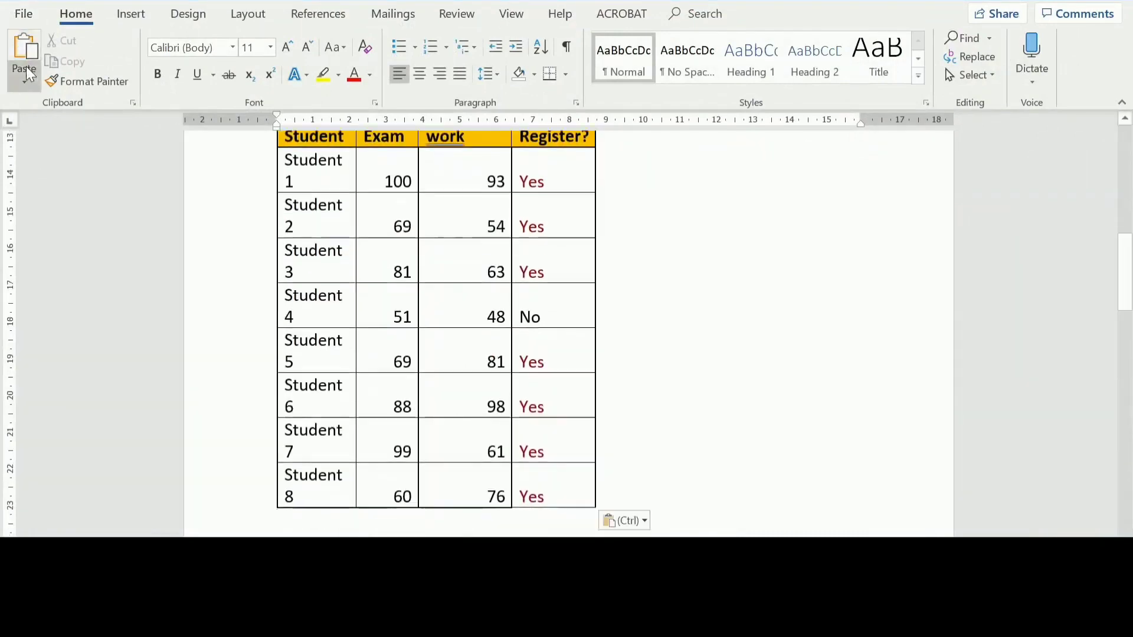
Step: Widen the Student and Home work columns of the pasted table so their entries fit on one line
{"action": "scroll", "coordinate": [667, 370], "scroll_direction": "up", "scroll_amount": 2}
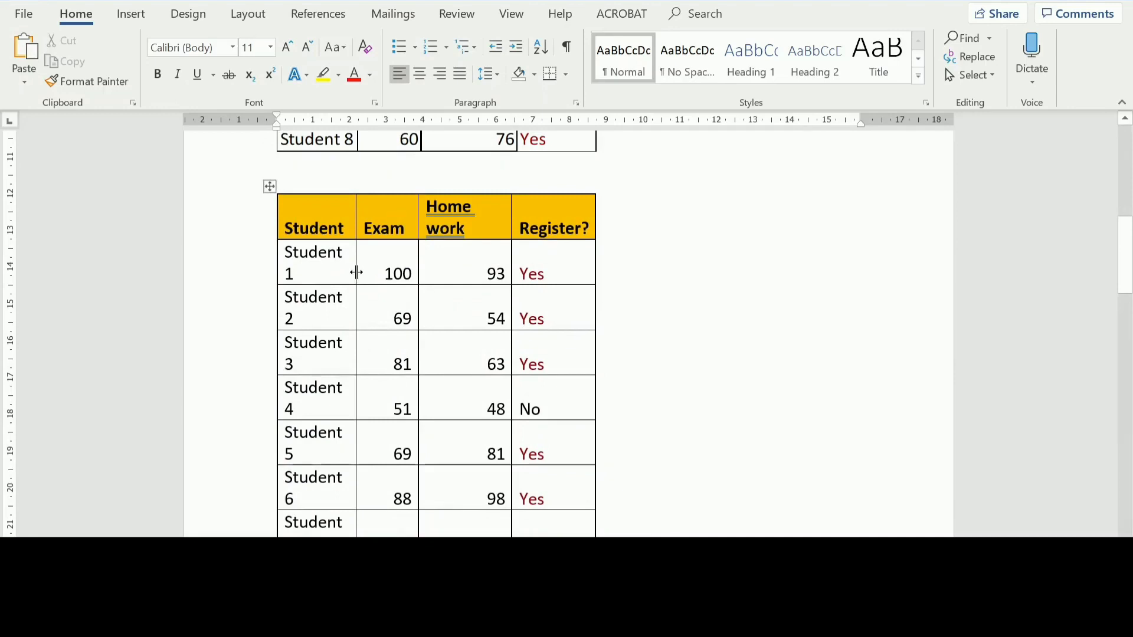
{"action": "left_click_drag", "start_coordinate": [356, 271], "coordinate": [375, 270]}
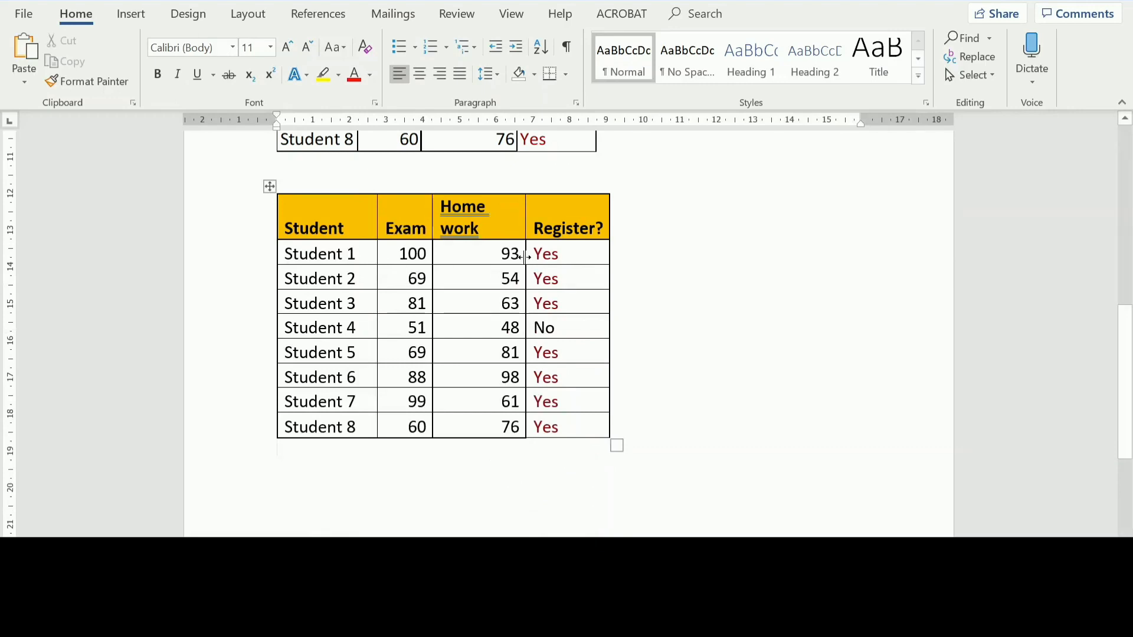
{"action": "left_click_drag", "start_coordinate": [525, 258], "coordinate": [524, 256]}
{"action": "scroll", "coordinate": [705, 276], "scroll_direction": "up", "scroll_amount": 2}
{"action": "scroll", "coordinate": [705, 277], "scroll_direction": "up", "scroll_amount": 4}
{"action": "scroll", "coordinate": [705, 276], "scroll_direction": "down", "scroll_amount": 5}
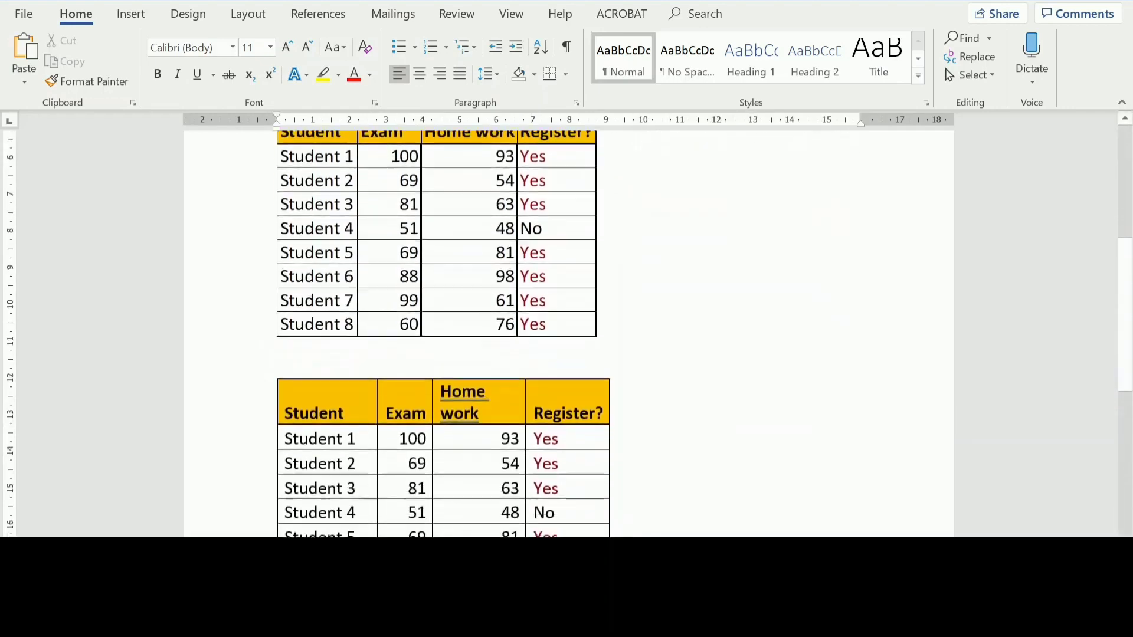
{"action": "scroll", "coordinate": [711, 276], "scroll_direction": "up", "scroll_amount": 3}
{"action": "scroll", "coordinate": [711, 276], "scroll_direction": "down", "scroll_amount": 2}
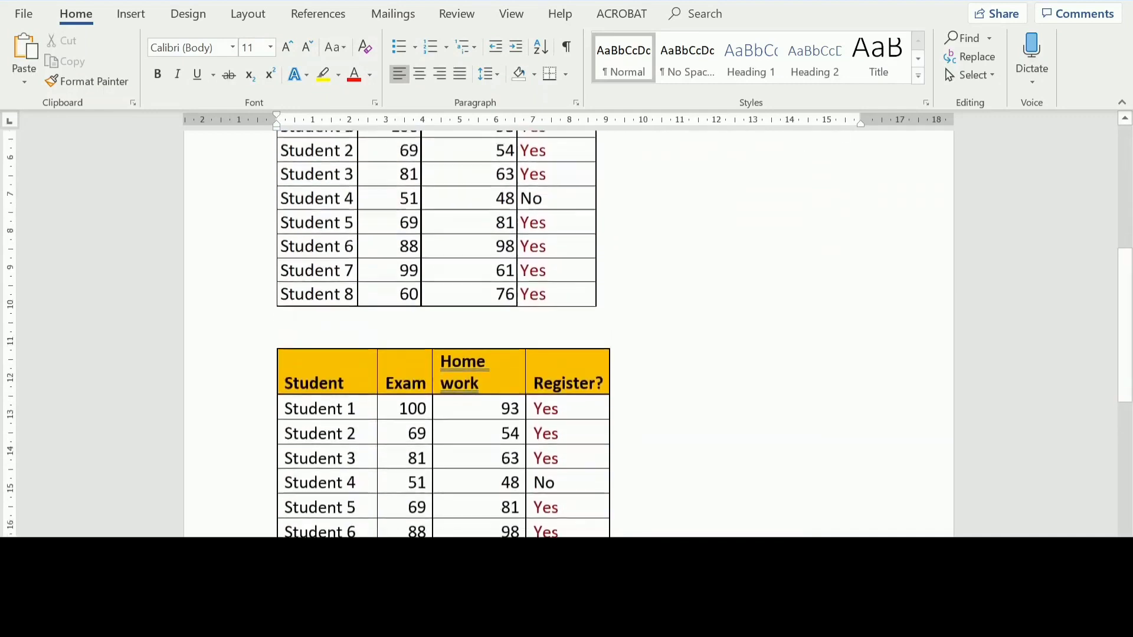
{"action": "scroll", "coordinate": [711, 276], "scroll_direction": "up", "scroll_amount": 1}
{"action": "left_click_drag", "start_coordinate": [529, 475], "coordinate": [544, 475]}
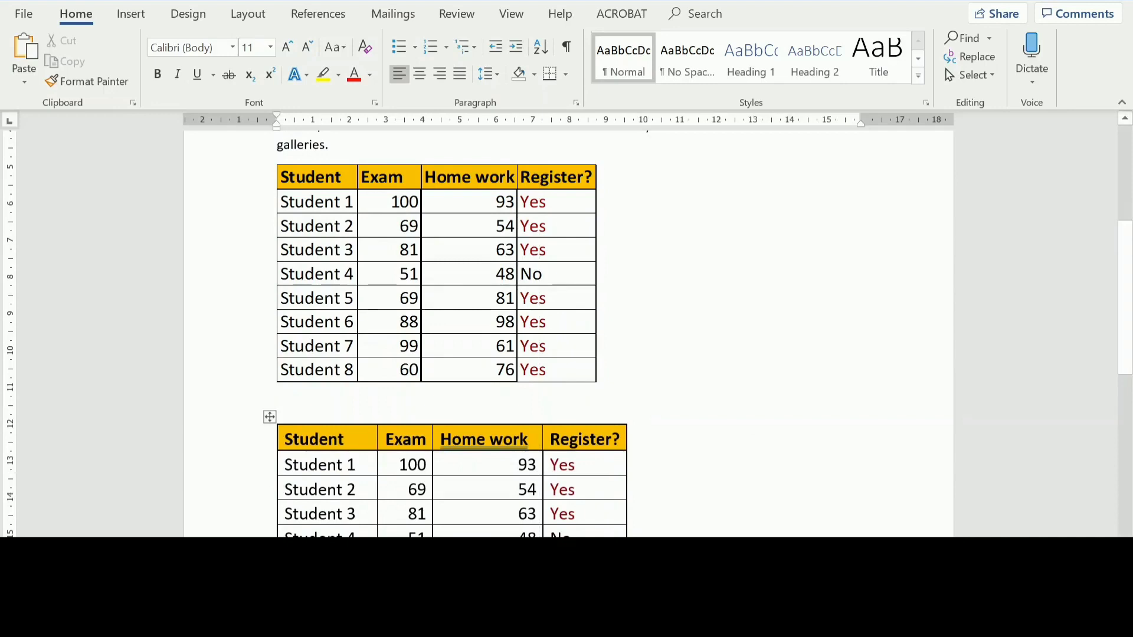
{"action": "scroll", "coordinate": [683, 516], "scroll_direction": "down", "scroll_amount": 1}
{"action": "scroll", "coordinate": [437, 330], "scroll_direction": "up", "scroll_amount": 2}
{"action": "scroll", "coordinate": [437, 331], "scroll_direction": "down", "scroll_amount": 2}
{"action": "scroll", "coordinate": [673, 461], "scroll_direction": "down", "scroll_amount": 1}
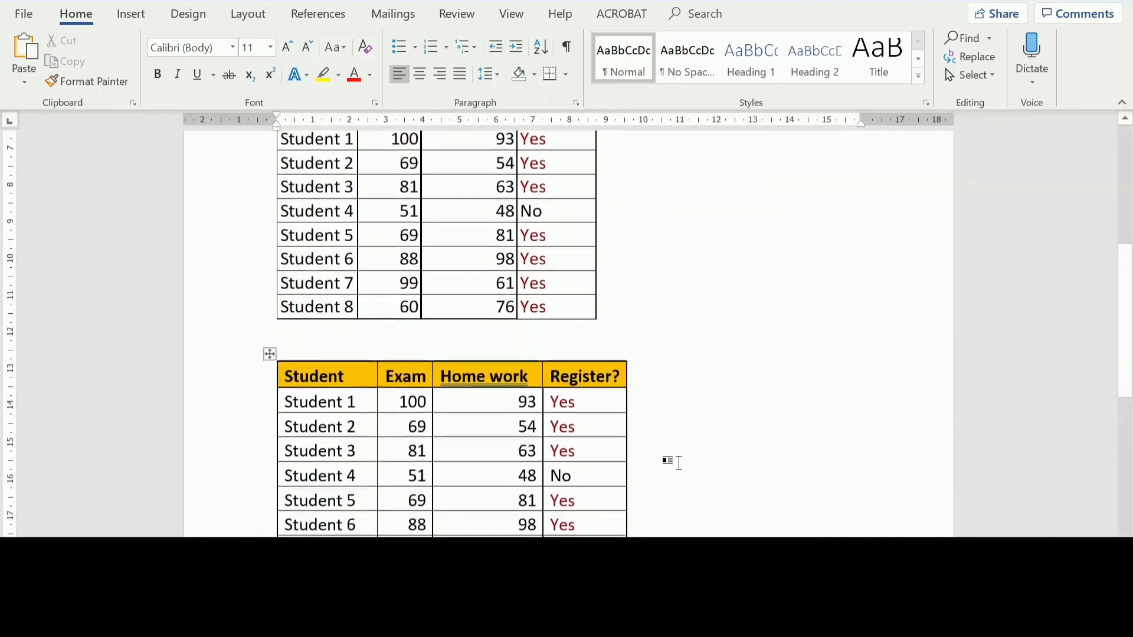
Step: Copy the whole ordinary student table that sits below the linked one in the Word document
{"action": "scroll", "coordinate": [702, 449], "scroll_direction": "up", "scroll_amount": 2}
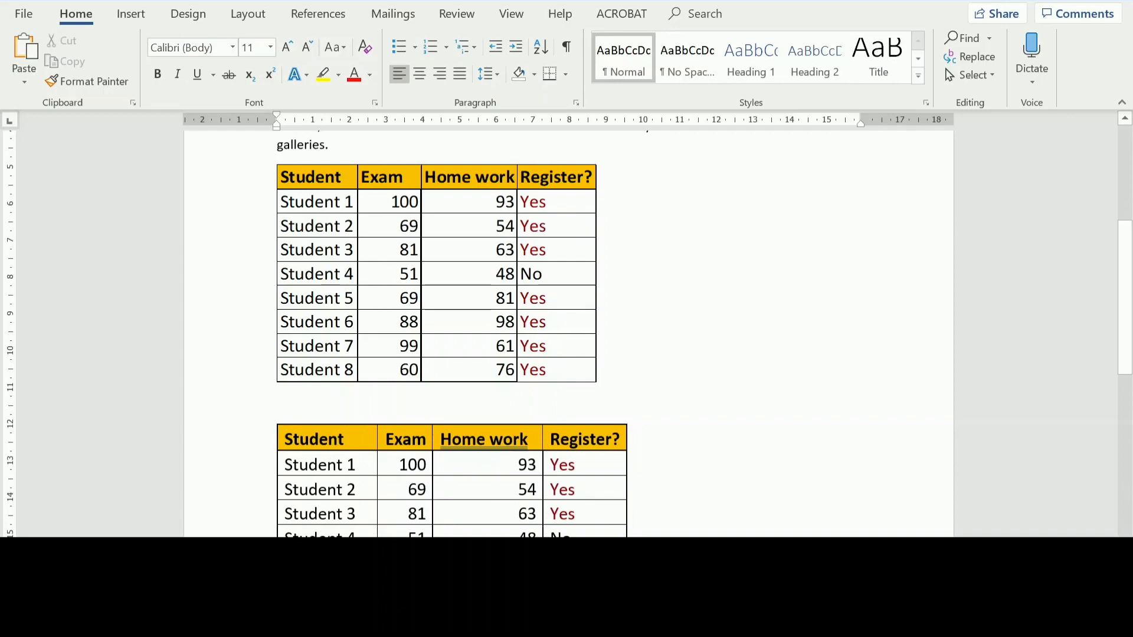
{"action": "scroll", "coordinate": [758, 387], "scroll_direction": "down", "scroll_amount": 3}
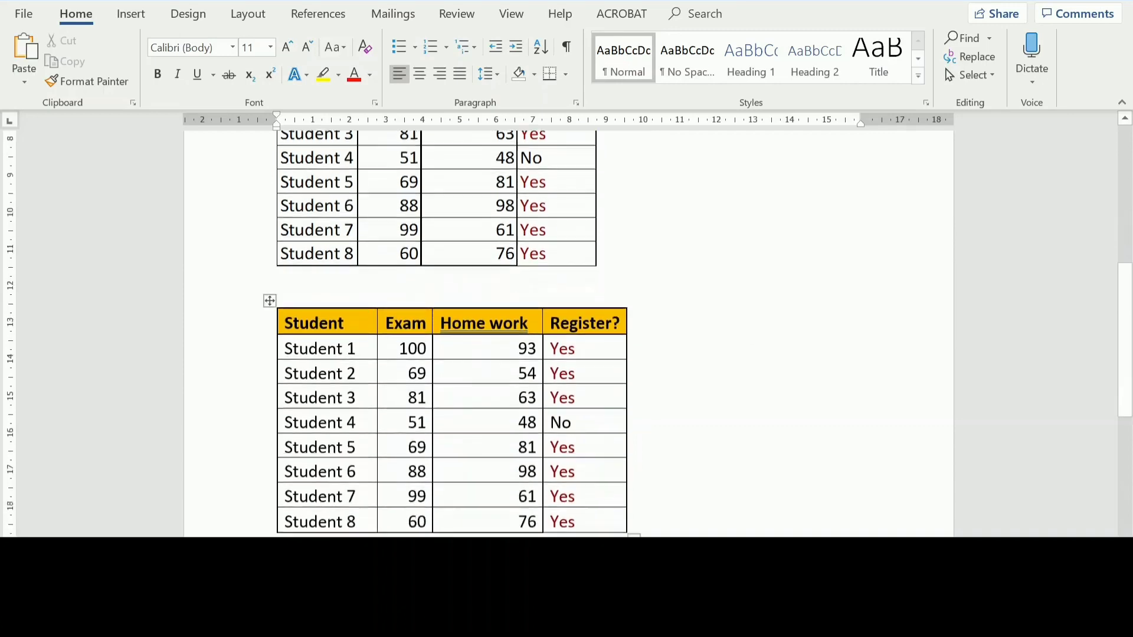
{"action": "left_click", "coordinate": [515, 379]}
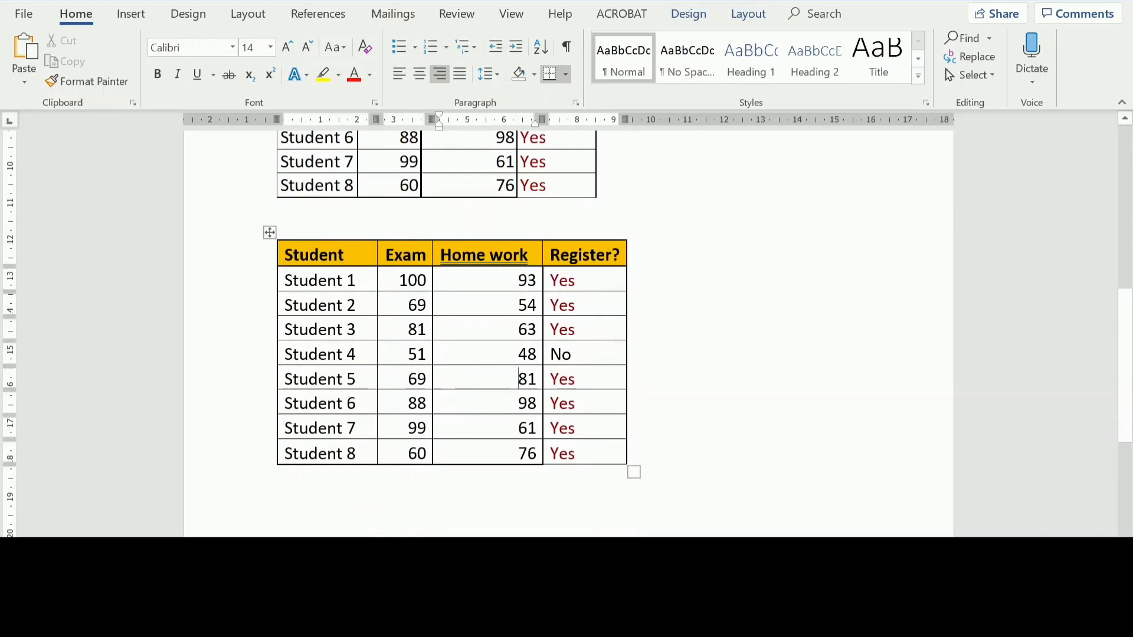
{"action": "left_click_drag", "start_coordinate": [536, 379], "coordinate": [527, 379]}
{"action": "left_click", "coordinate": [516, 330]}
{"action": "left_click", "coordinate": [269, 232]}
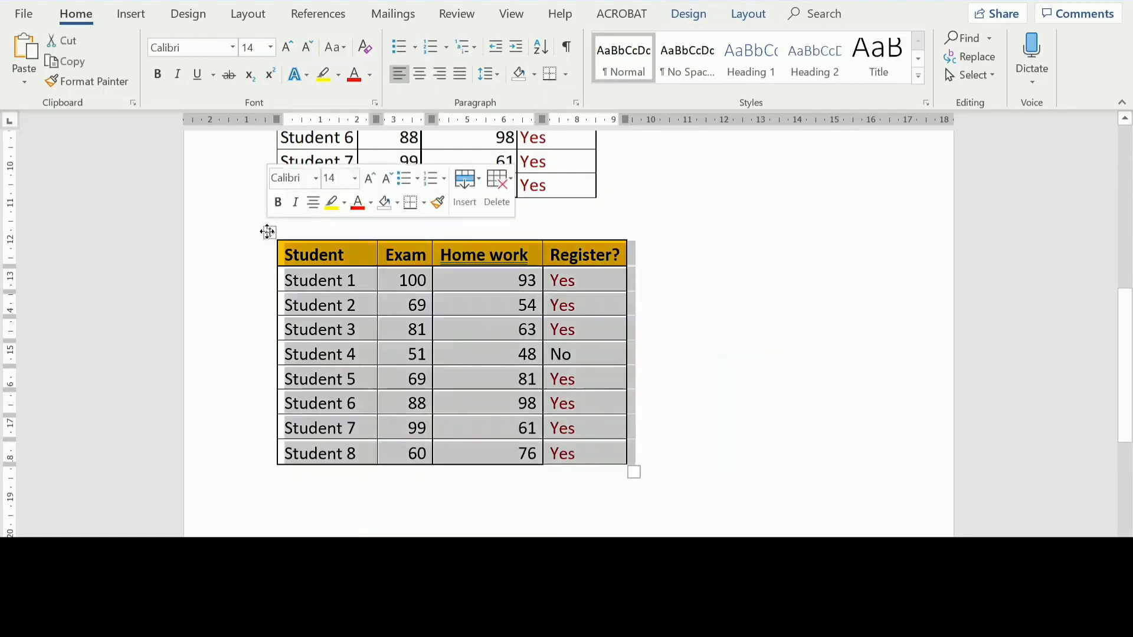
{"action": "right_click", "coordinate": [268, 232]}
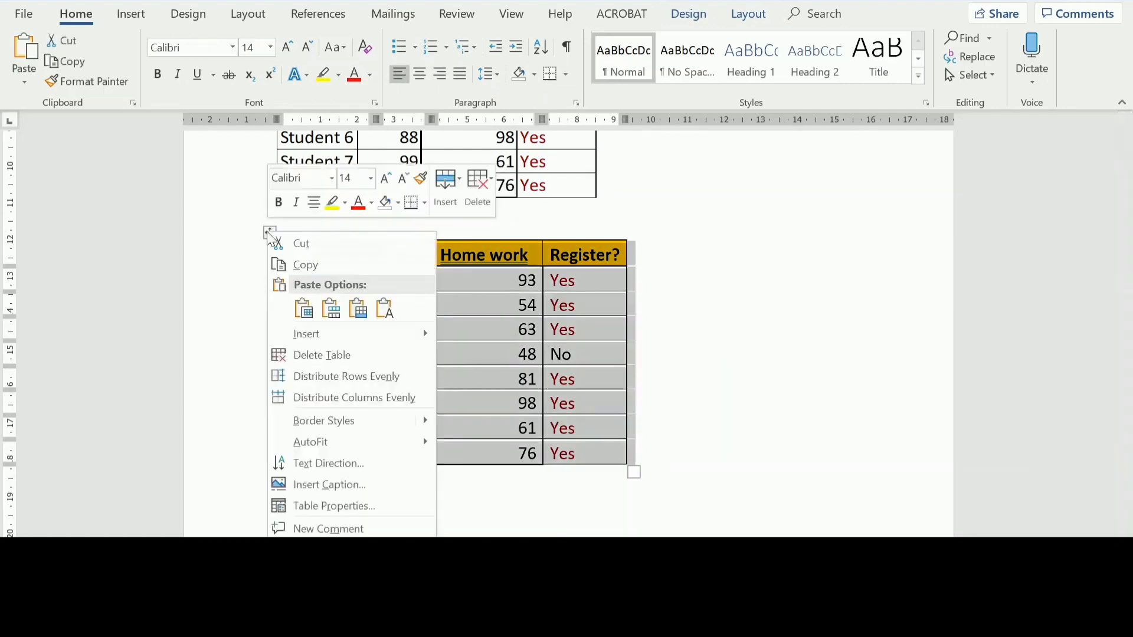
{"action": "left_click", "coordinate": [318, 264]}
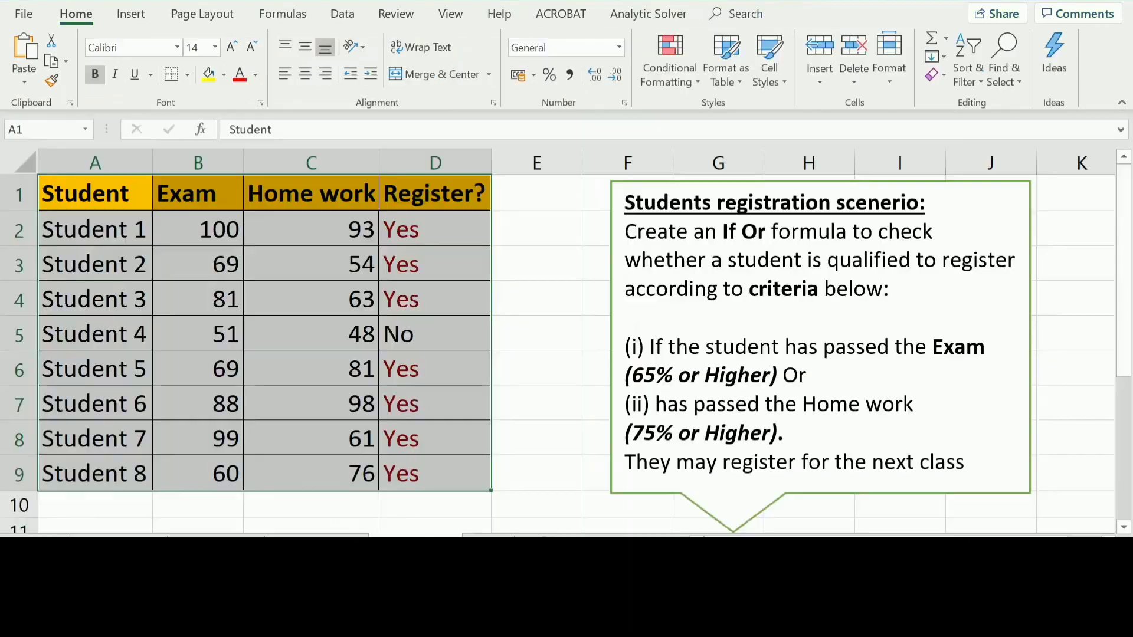
Step: Switch to the Excel worksheet and paste the copied Word table into the empty area starting at cell A21
{"action": "scroll", "coordinate": [551, 319], "scroll_direction": "down", "scroll_amount": 7}
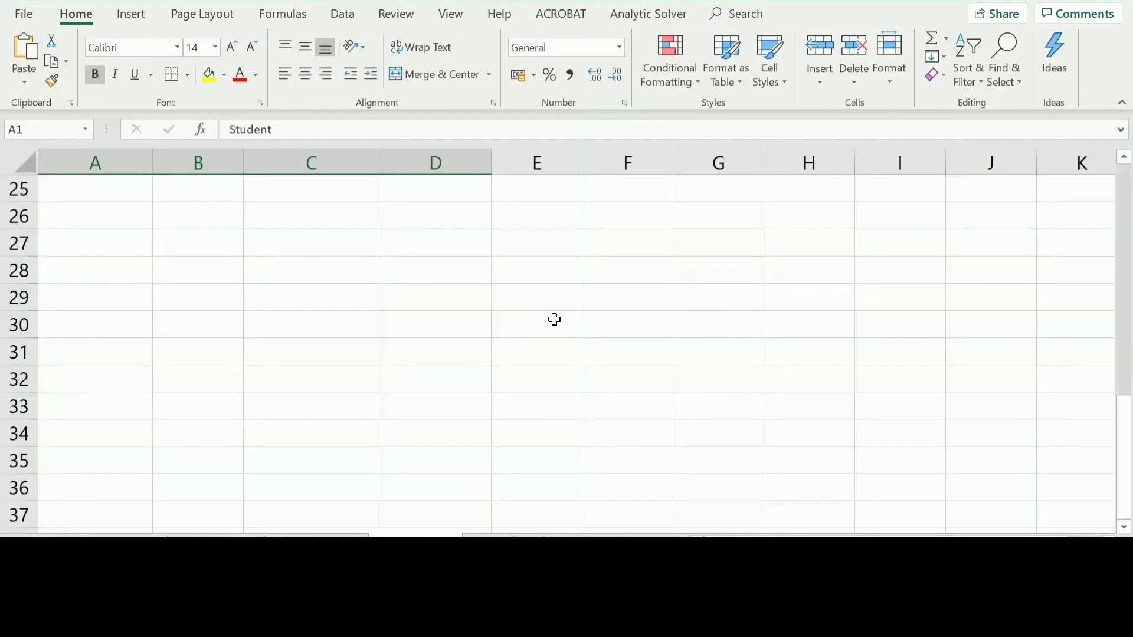
{"action": "scroll", "coordinate": [554, 319], "scroll_direction": "up", "scroll_amount": 1}
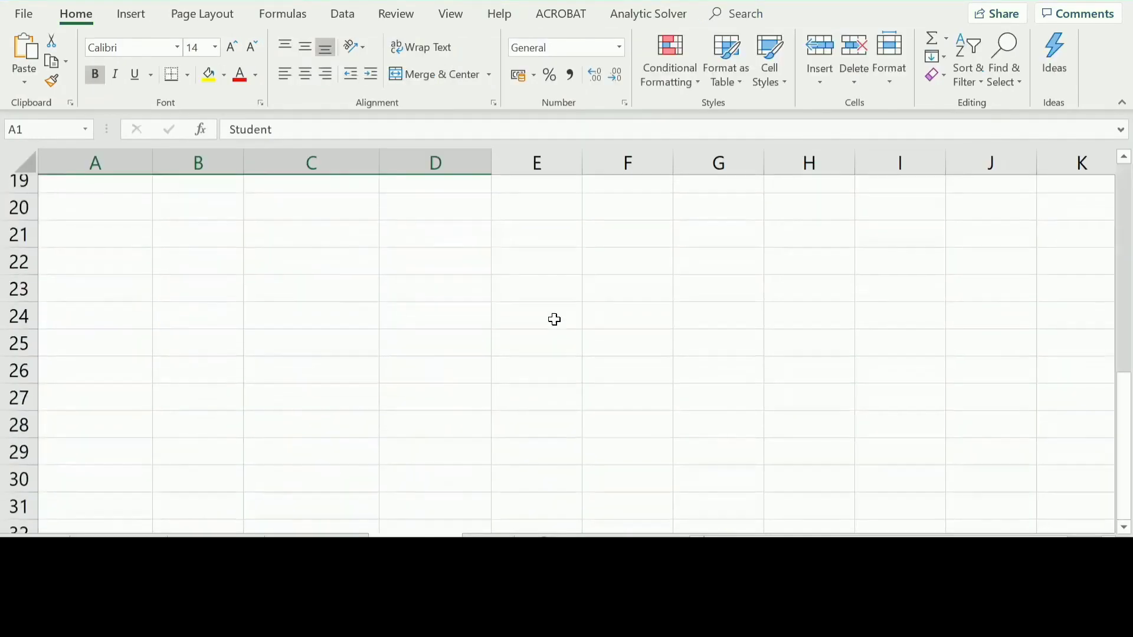
{"action": "left_click", "coordinate": [117, 244]}
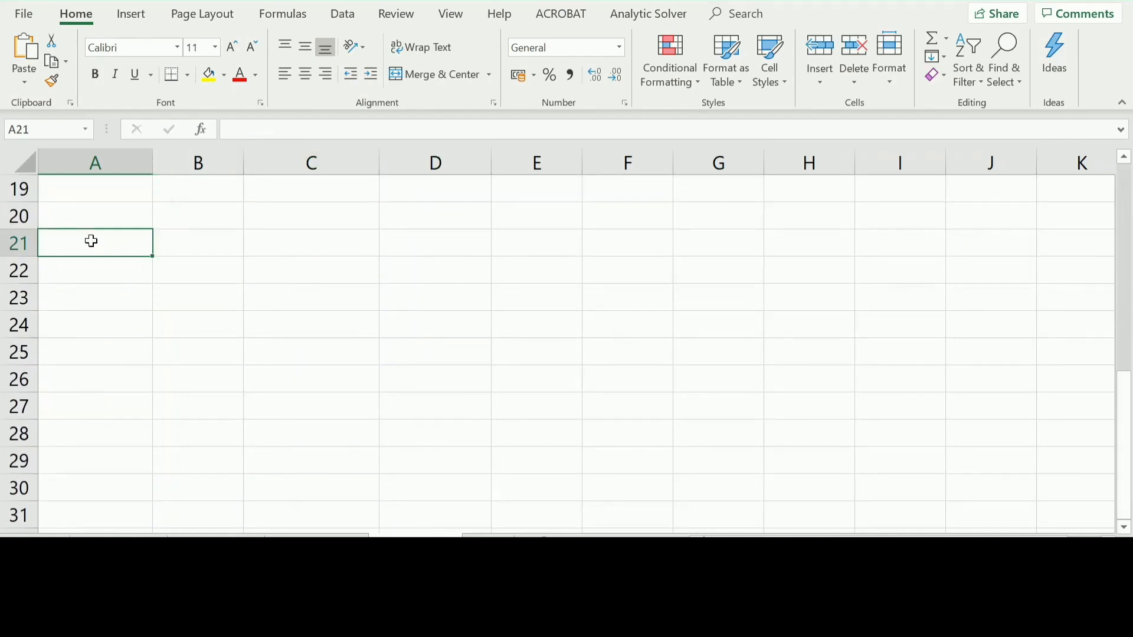
{"action": "left_click", "coordinate": [26, 54]}
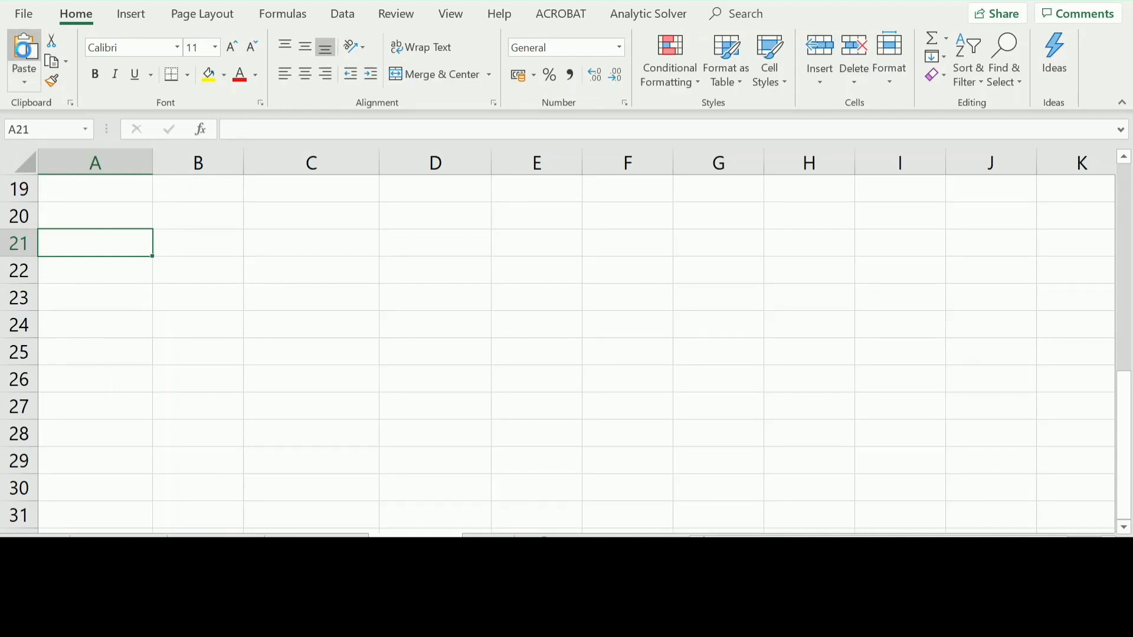
{"action": "scroll", "coordinate": [672, 363], "scroll_direction": "down", "scroll_amount": 1}
{"action": "scroll", "coordinate": [672, 360], "scroll_direction": "up", "scroll_amount": 1}
{"action": "scroll", "coordinate": [673, 361], "scroll_direction": "down", "scroll_amount": 1}
{"action": "scroll", "coordinate": [673, 361], "scroll_direction": "up", "scroll_amount": 1}
{"action": "scroll", "coordinate": [673, 360], "scroll_direction": "down", "scroll_amount": 1}
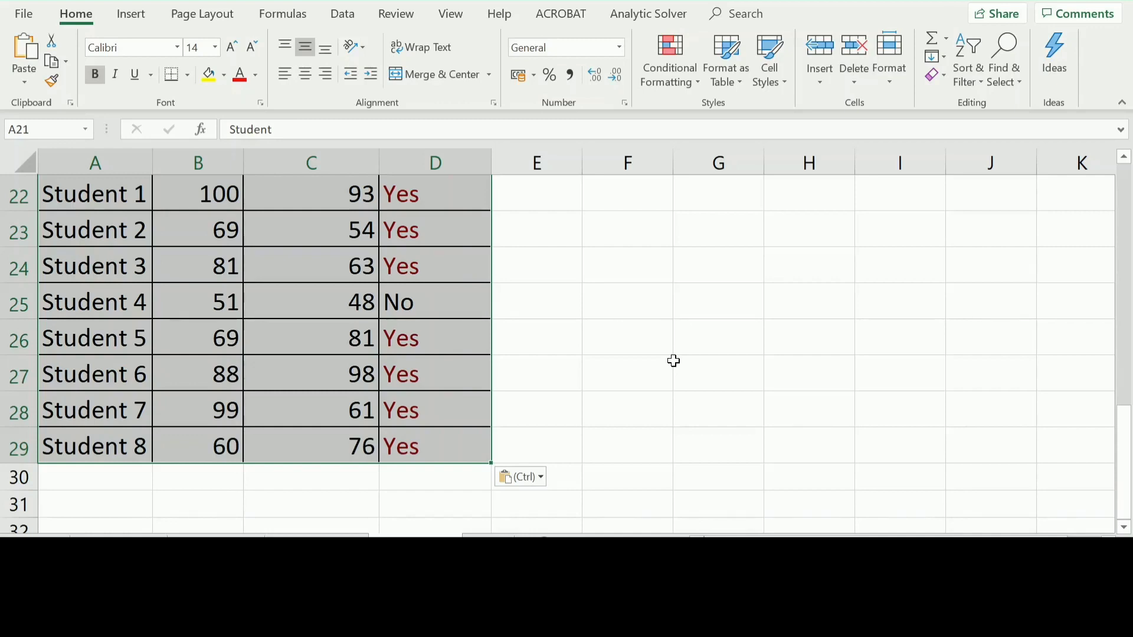
{"action": "scroll", "coordinate": [674, 361], "scroll_direction": "up", "scroll_amount": 1}
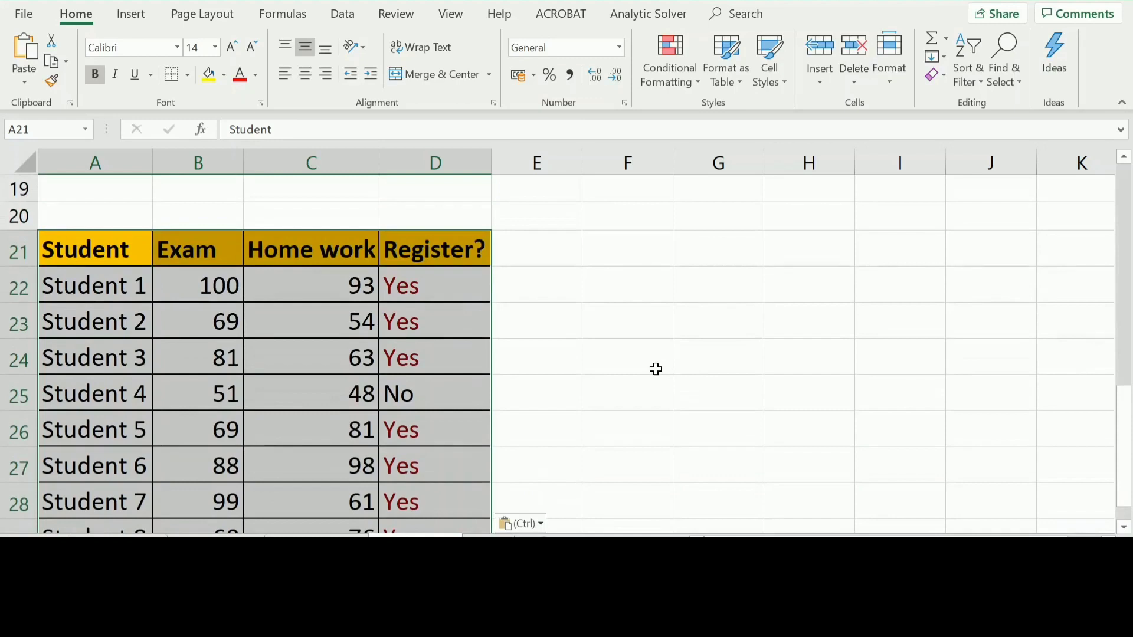